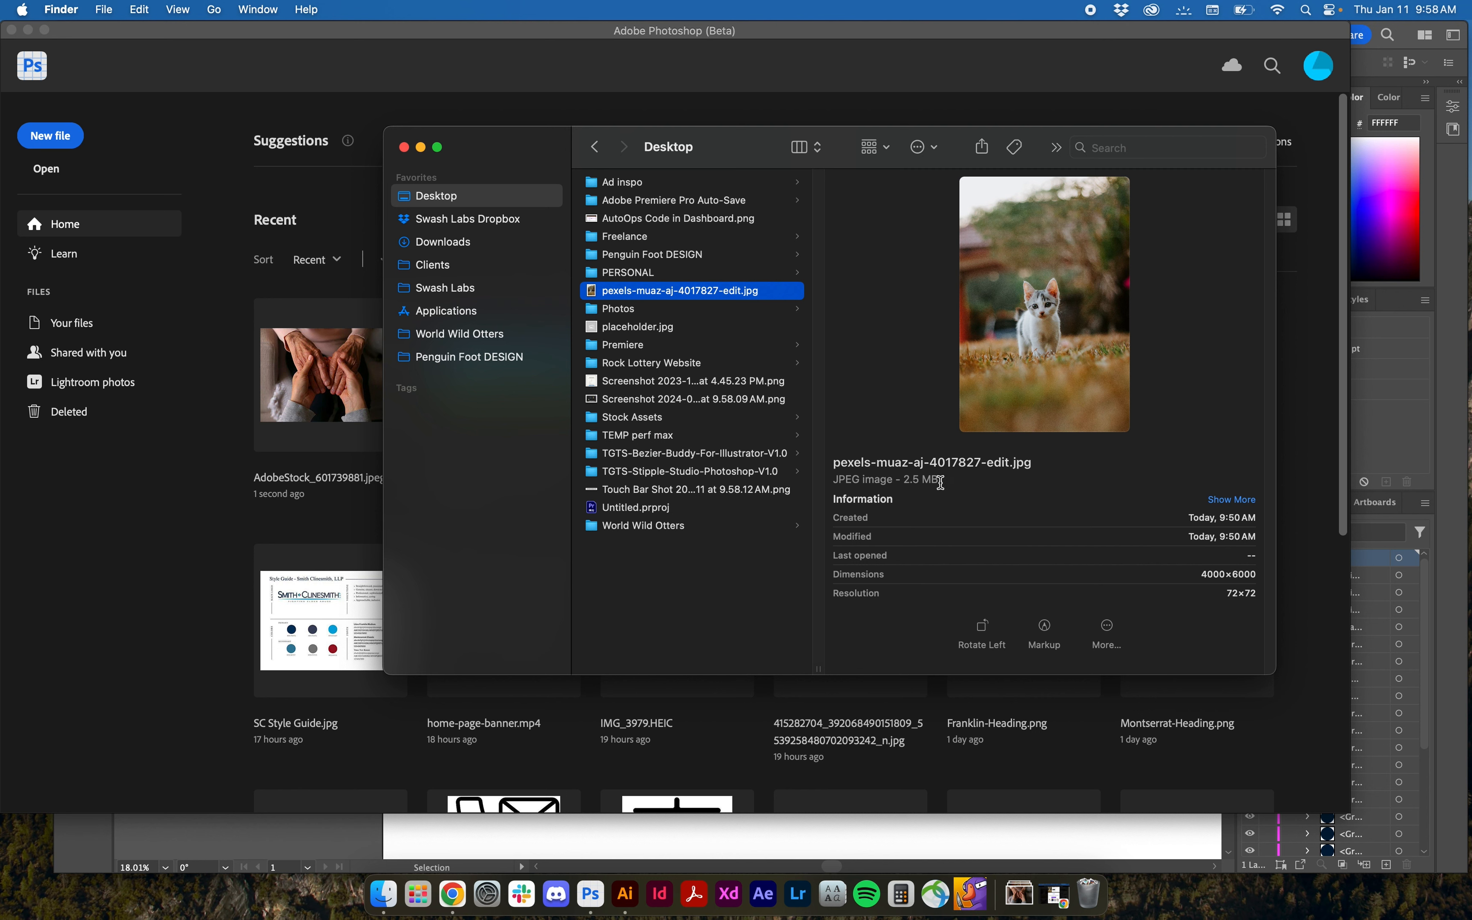
- Check the file size and pixel dimensions of the kitten JPEG on the Desktop and open it in Photoshop
{"action": "left_click_drag", "start_coordinate": [940, 480], "coordinate": [832, 481]}
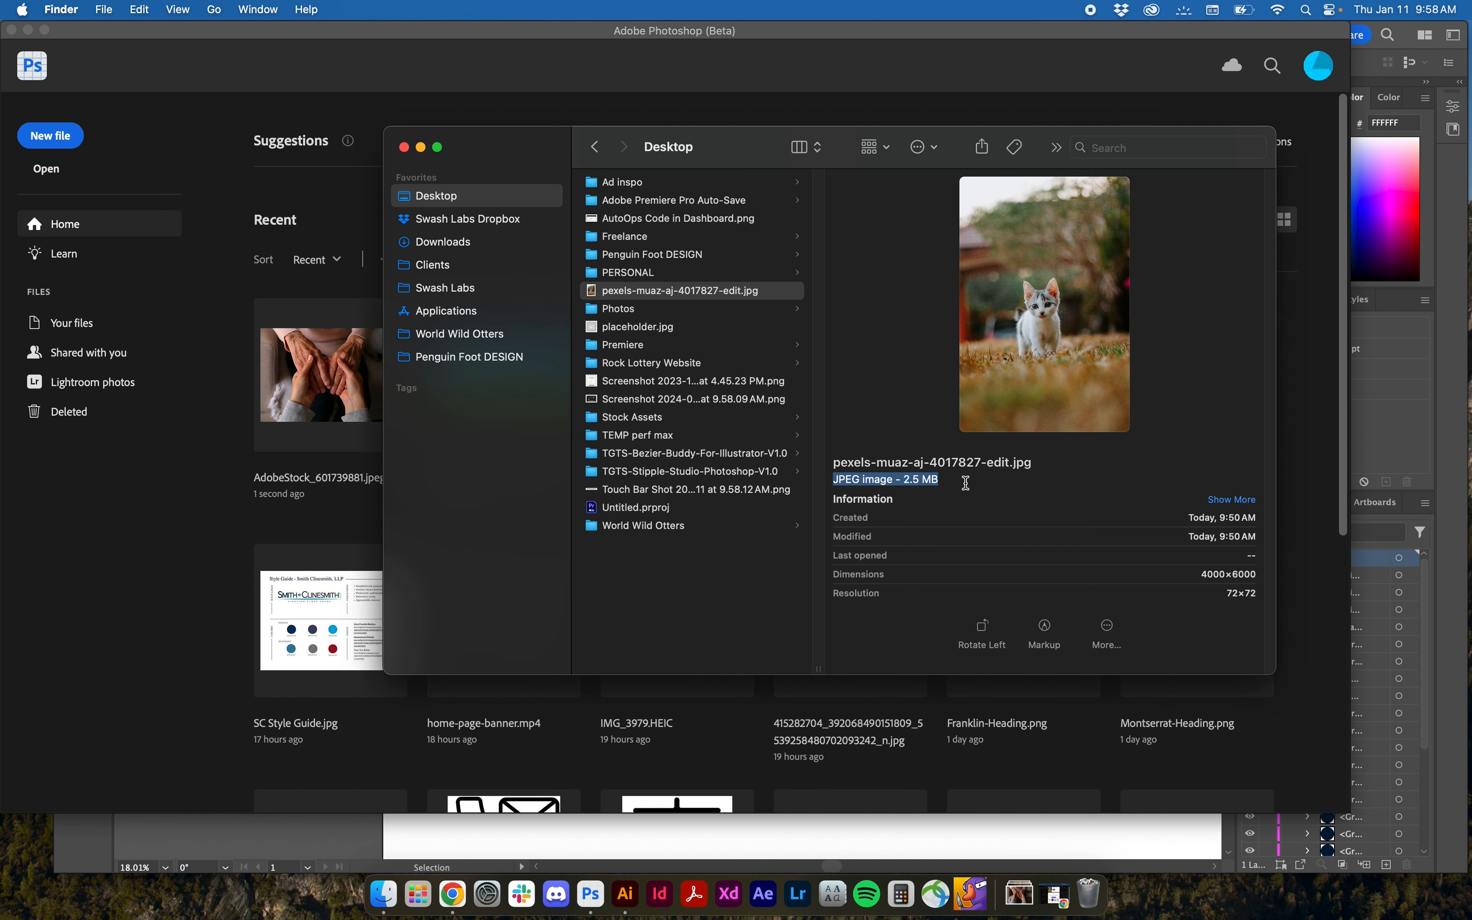
{"action": "left_click_drag", "start_coordinate": [1194, 576], "coordinate": [1254, 575]}
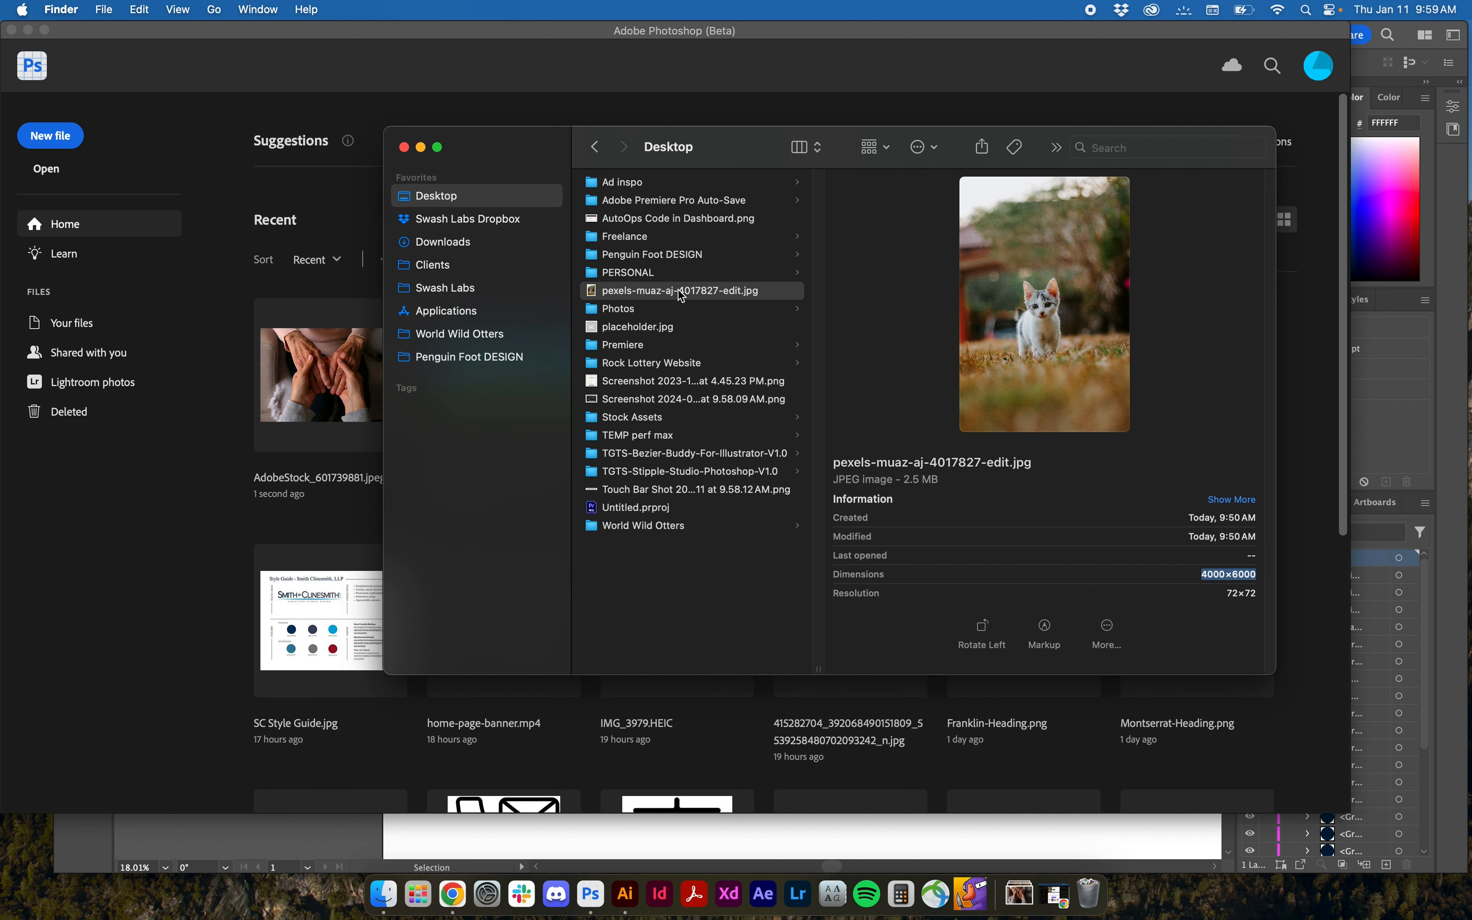
{"action": "left_click_drag", "start_coordinate": [681, 295], "coordinate": [610, 879]}
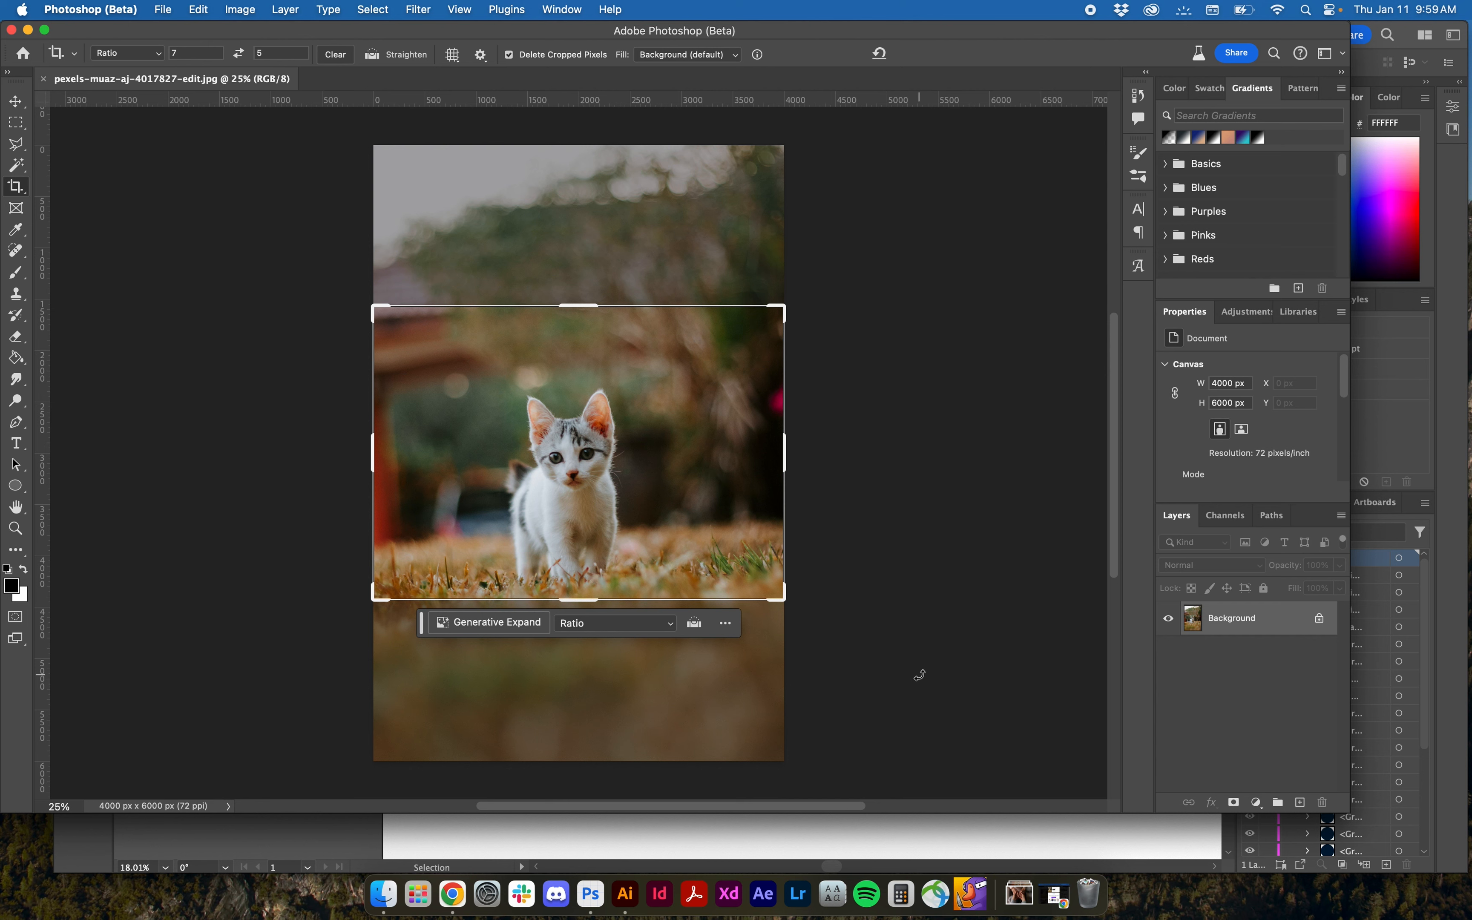
- Crop the photo to a 1:1 square of about 3476 px centred on the kitten
{"action": "scroll", "coordinate": [852, 652], "scroll_direction": "down", "scroll_amount": 2}
{"action": "scroll", "coordinate": [849, 647], "scroll_direction": "up", "scroll_amount": 2}
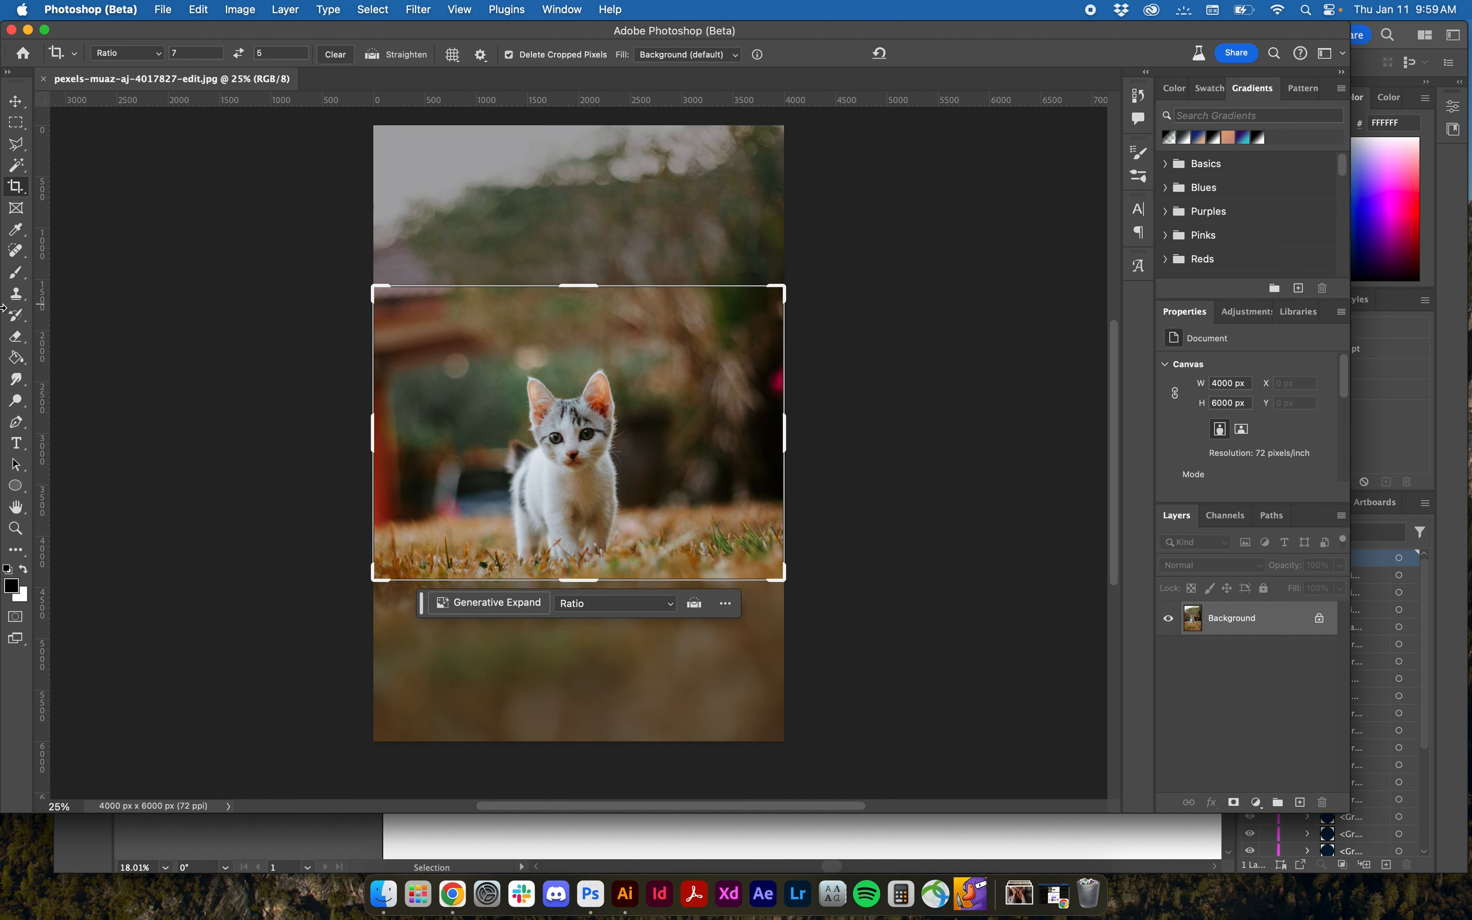
{"action": "left_click", "coordinate": [135, 52]}
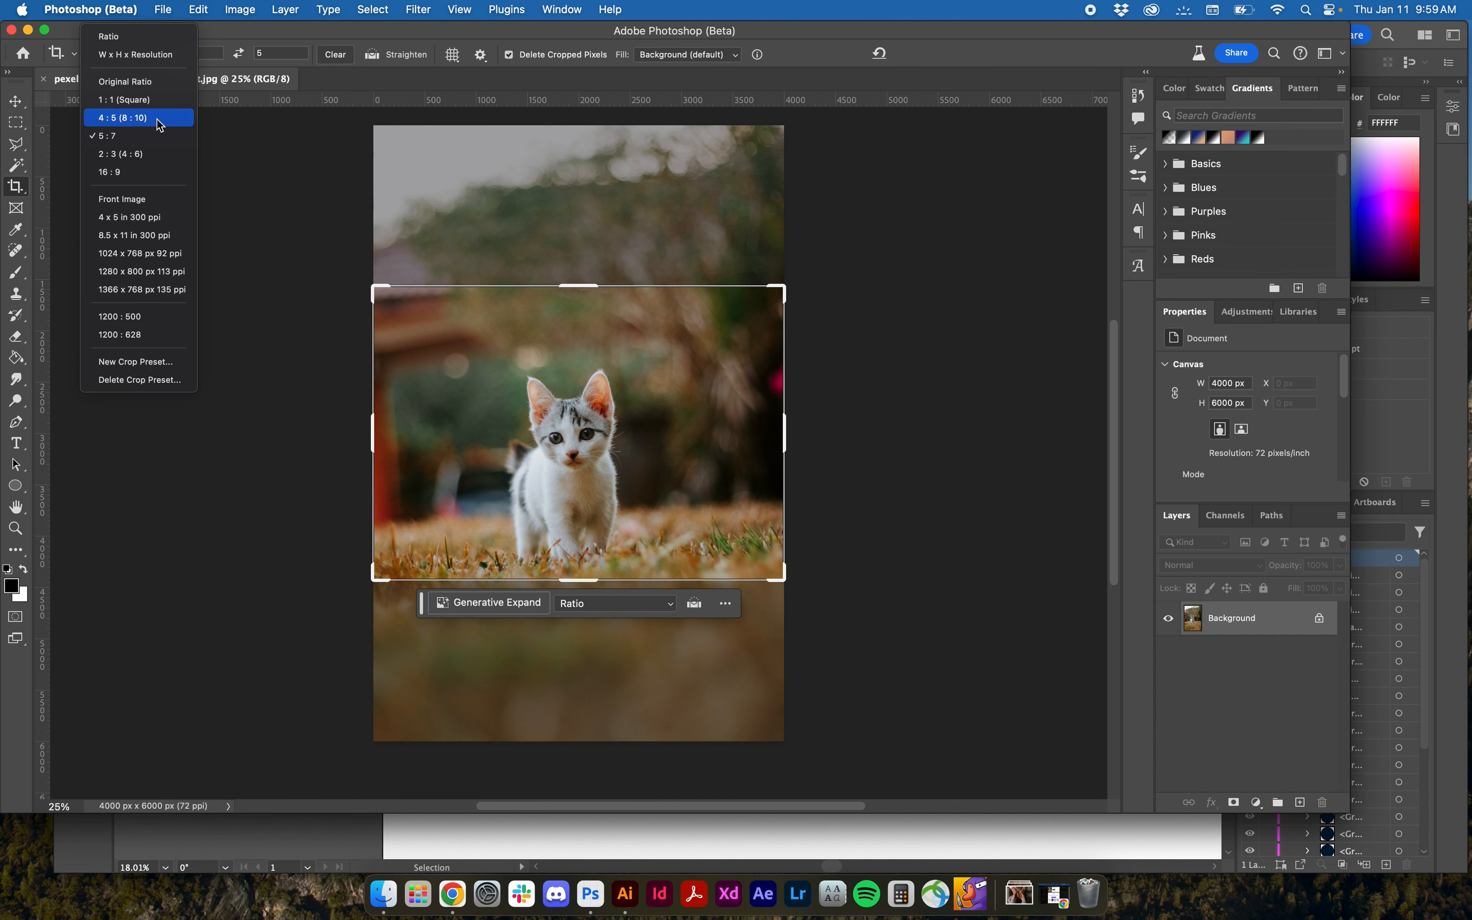
{"action": "left_click", "coordinate": [177, 108]}
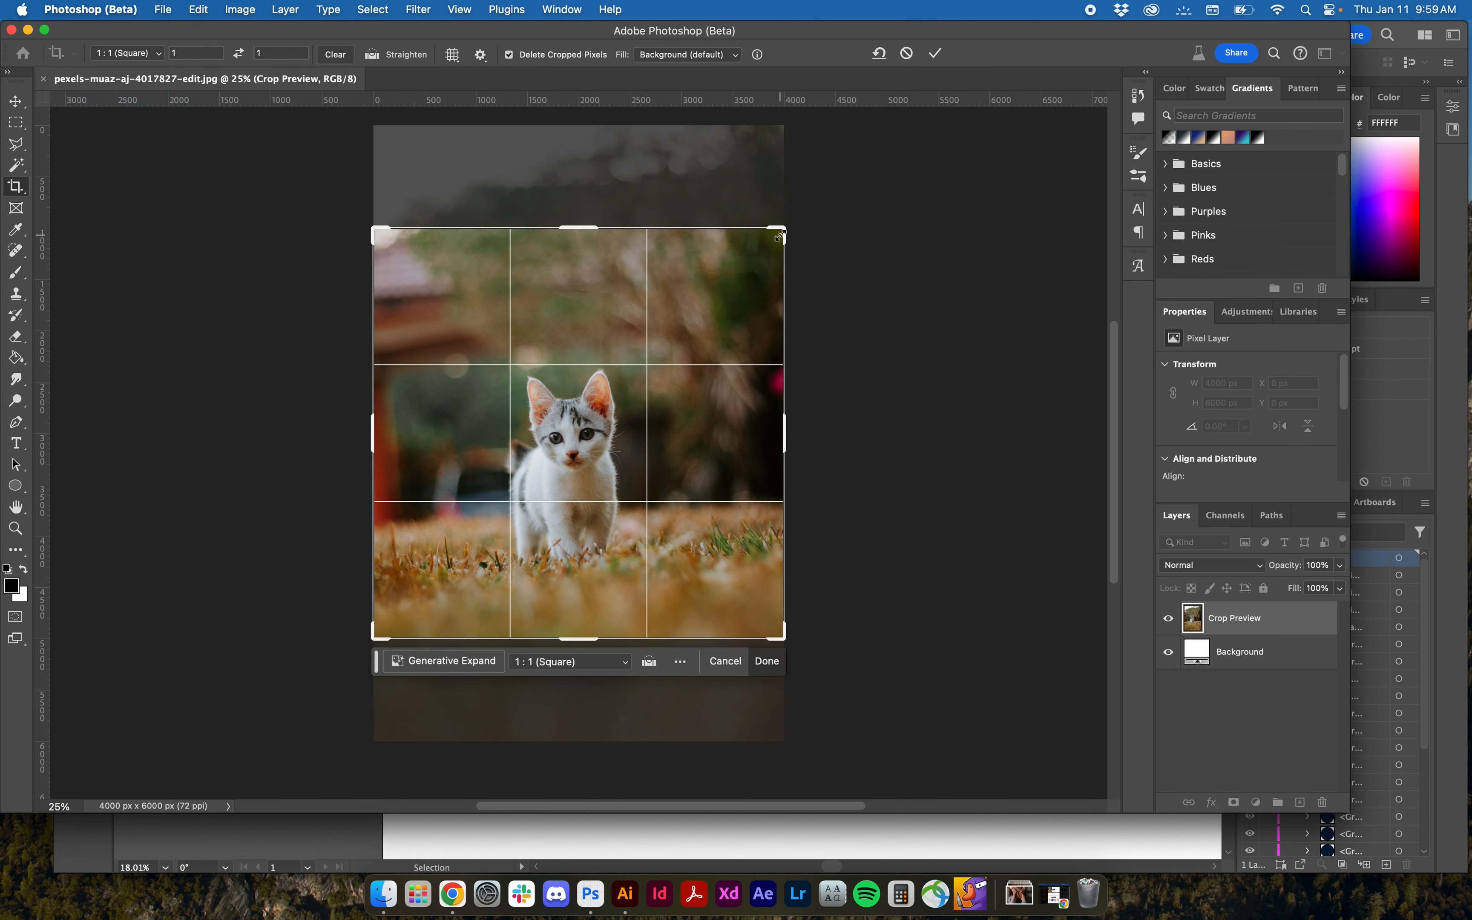
{"action": "left_click_drag", "start_coordinate": [781, 235], "coordinate": [630, 384]}
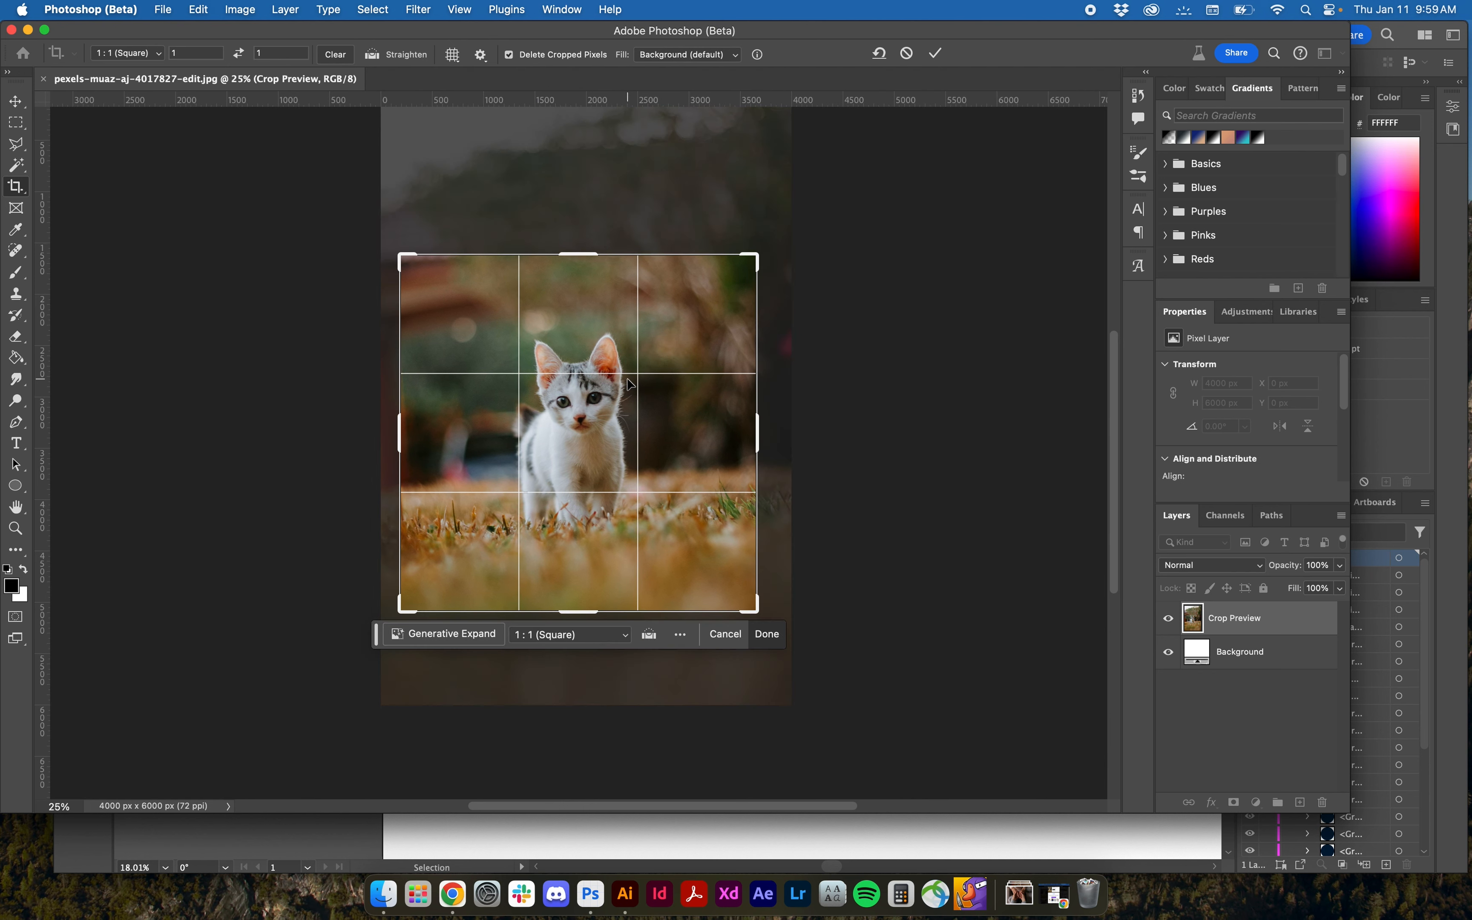
{"action": "key", "text": "Return"}
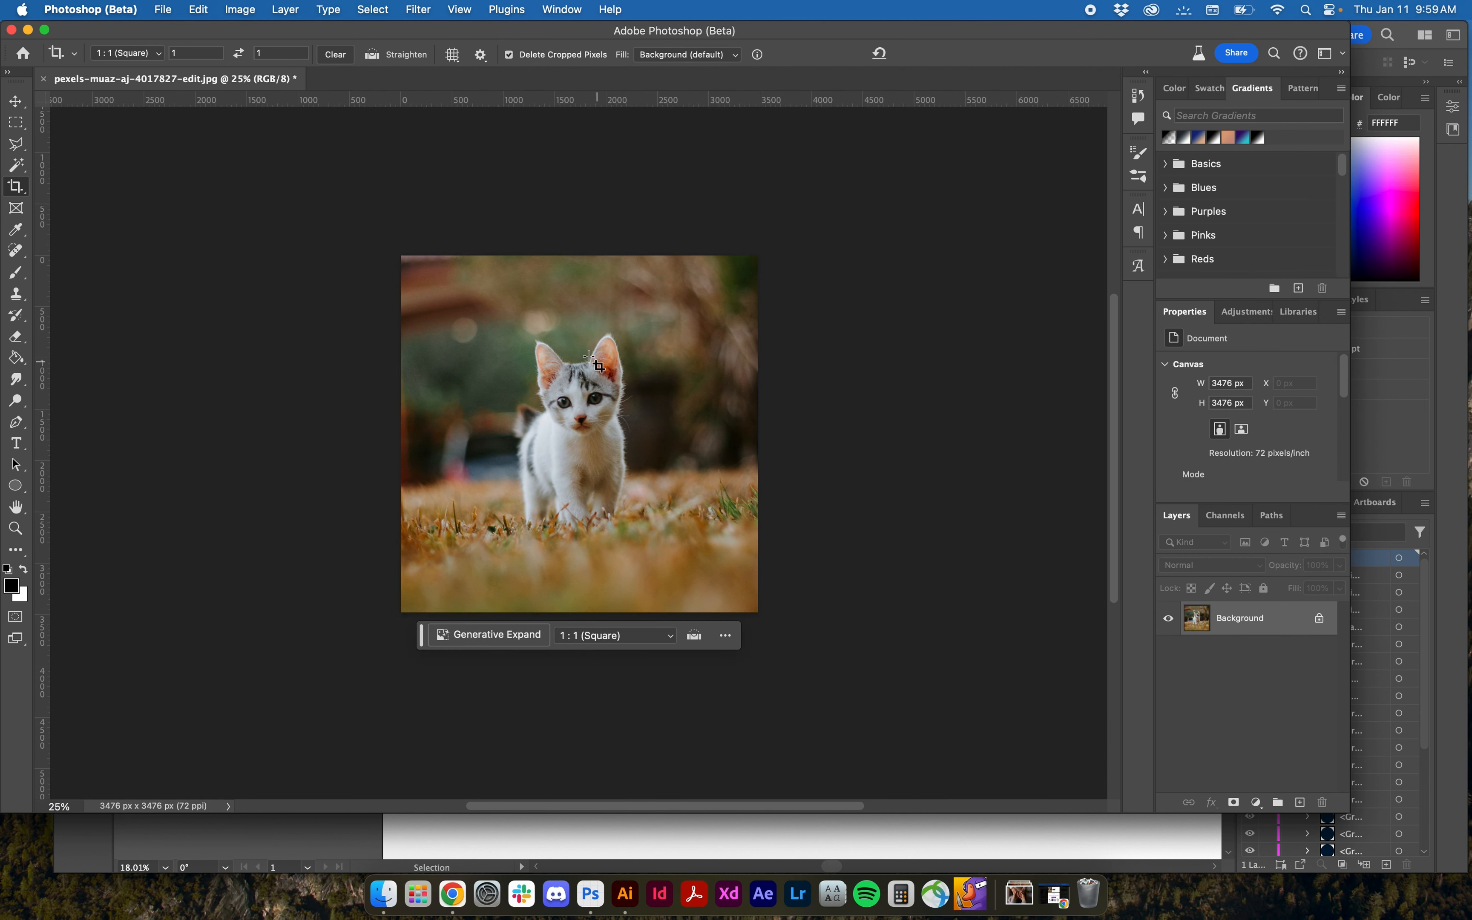
- Resize the image to 1200 × 1200 pixels with resampling on and width and height linked
{"action": "scroll", "coordinate": [556, 460], "scroll_direction": "up", "scroll_amount": 2}
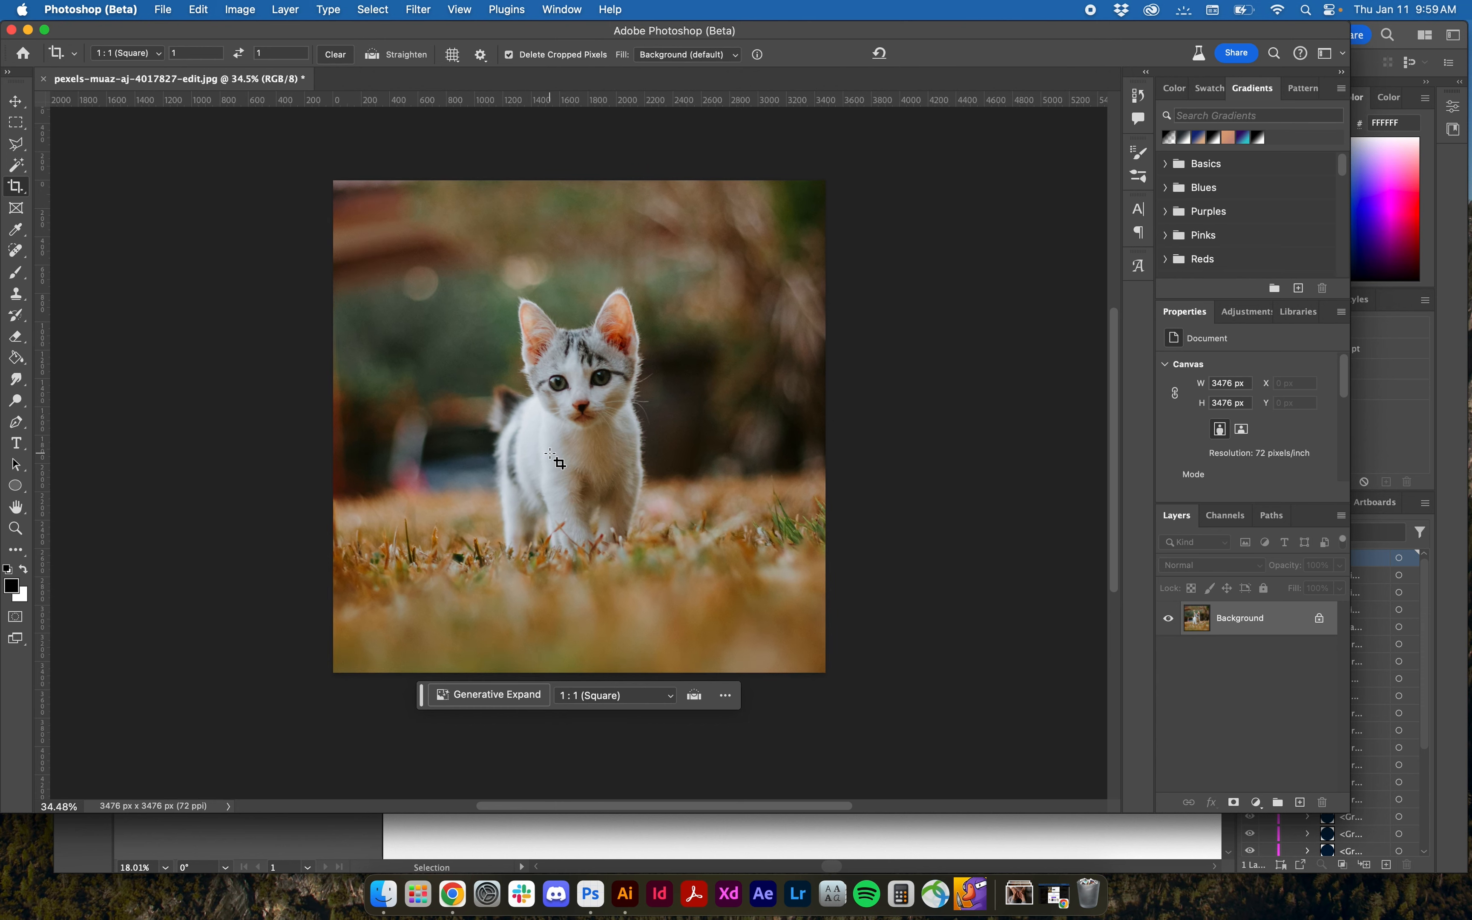
{"action": "scroll", "coordinate": [555, 460], "scroll_direction": "up", "scroll_amount": 1}
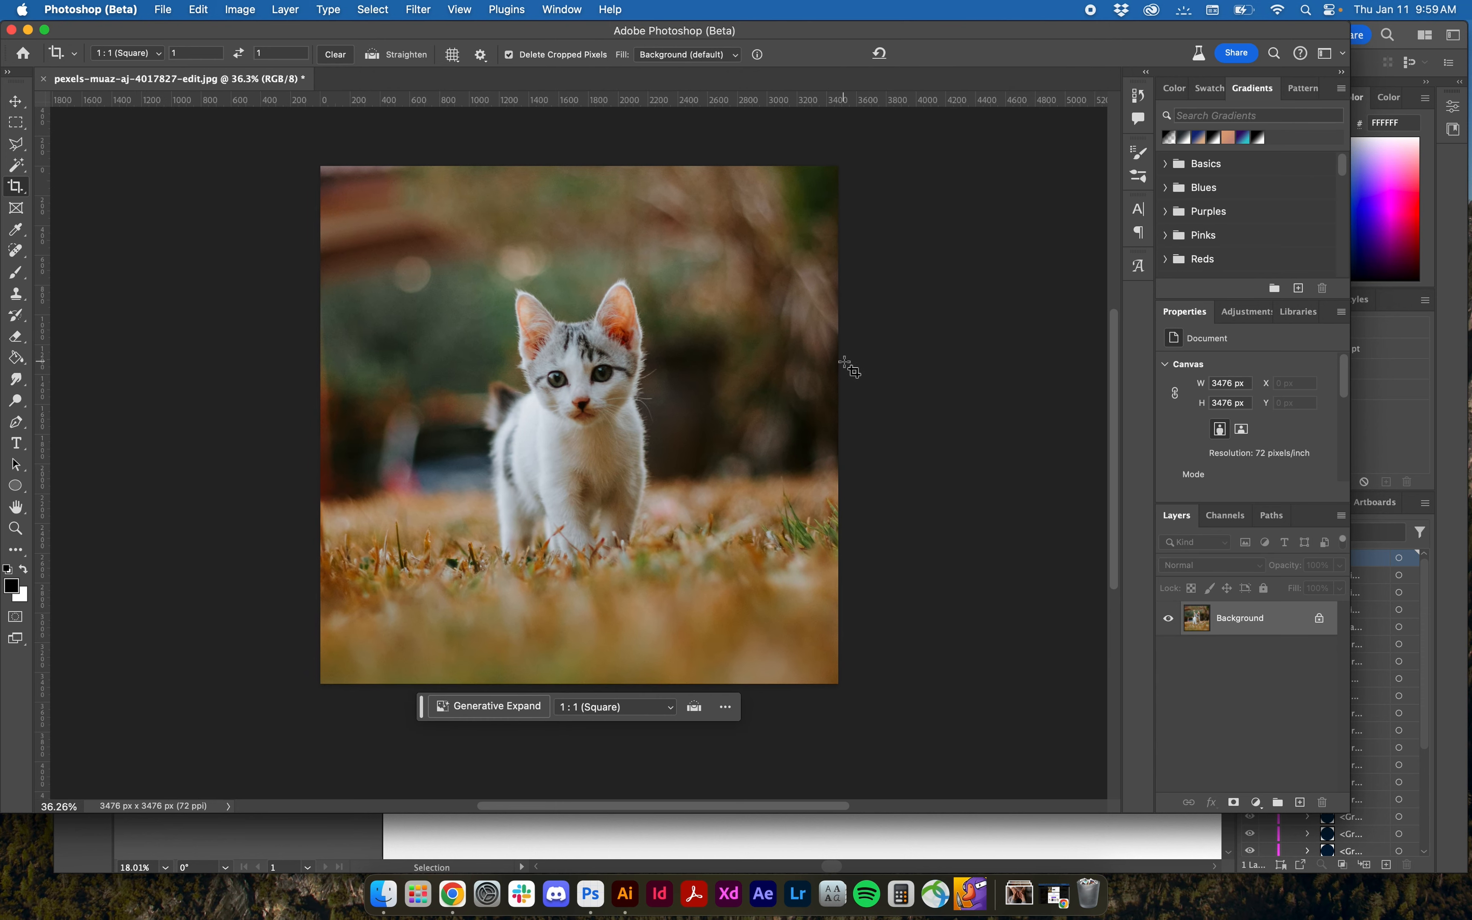
{"action": "key", "text": "h"}
{"action": "key", "text": "super+alt+i"}
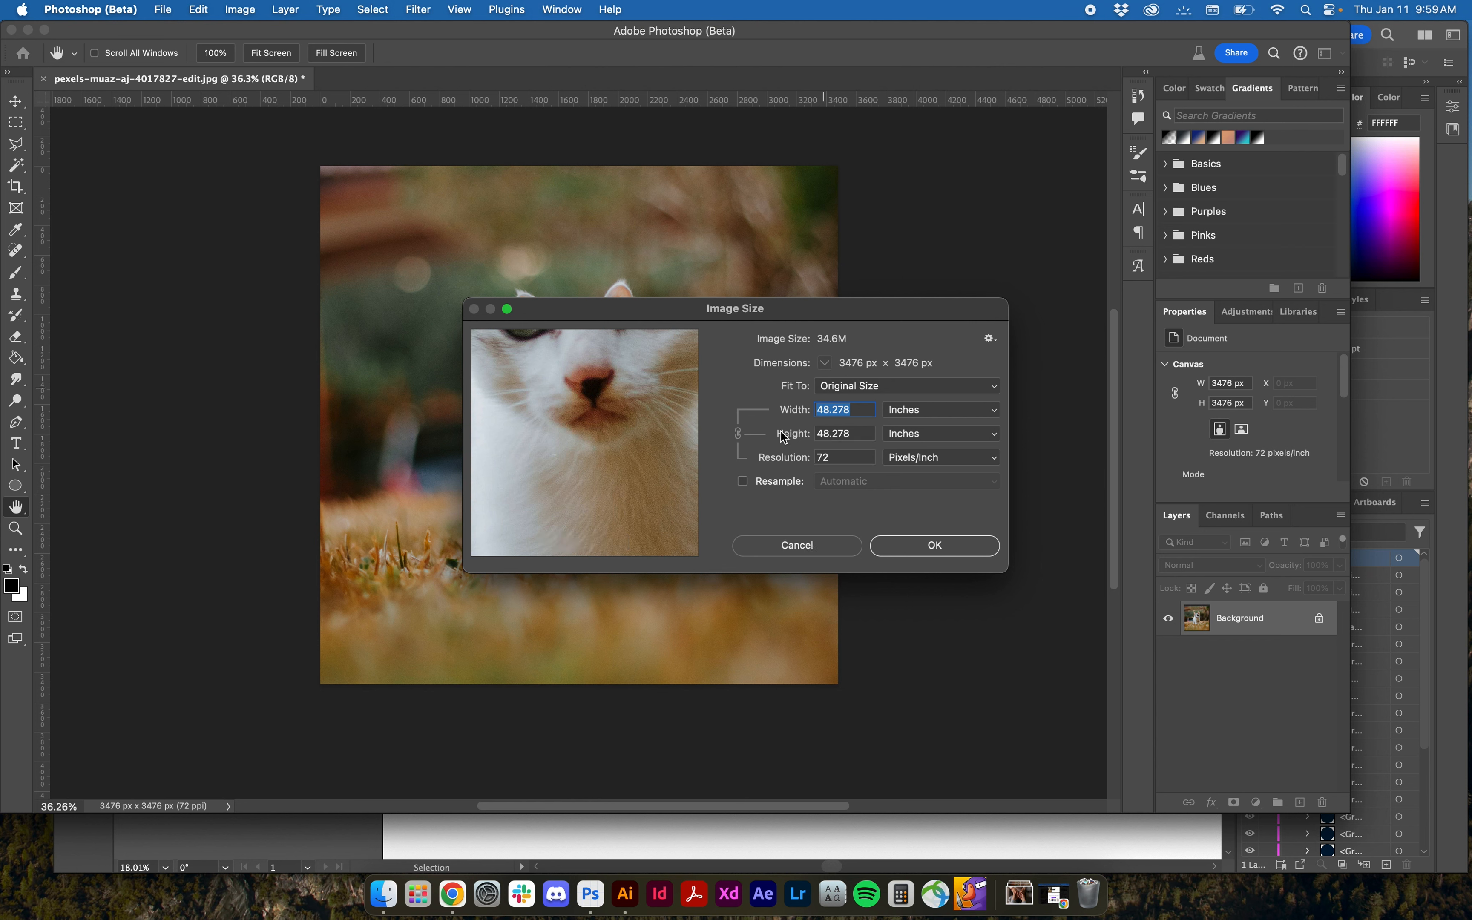
{"action": "left_click", "coordinate": [743, 482]}
{"action": "left_click", "coordinate": [920, 409]}
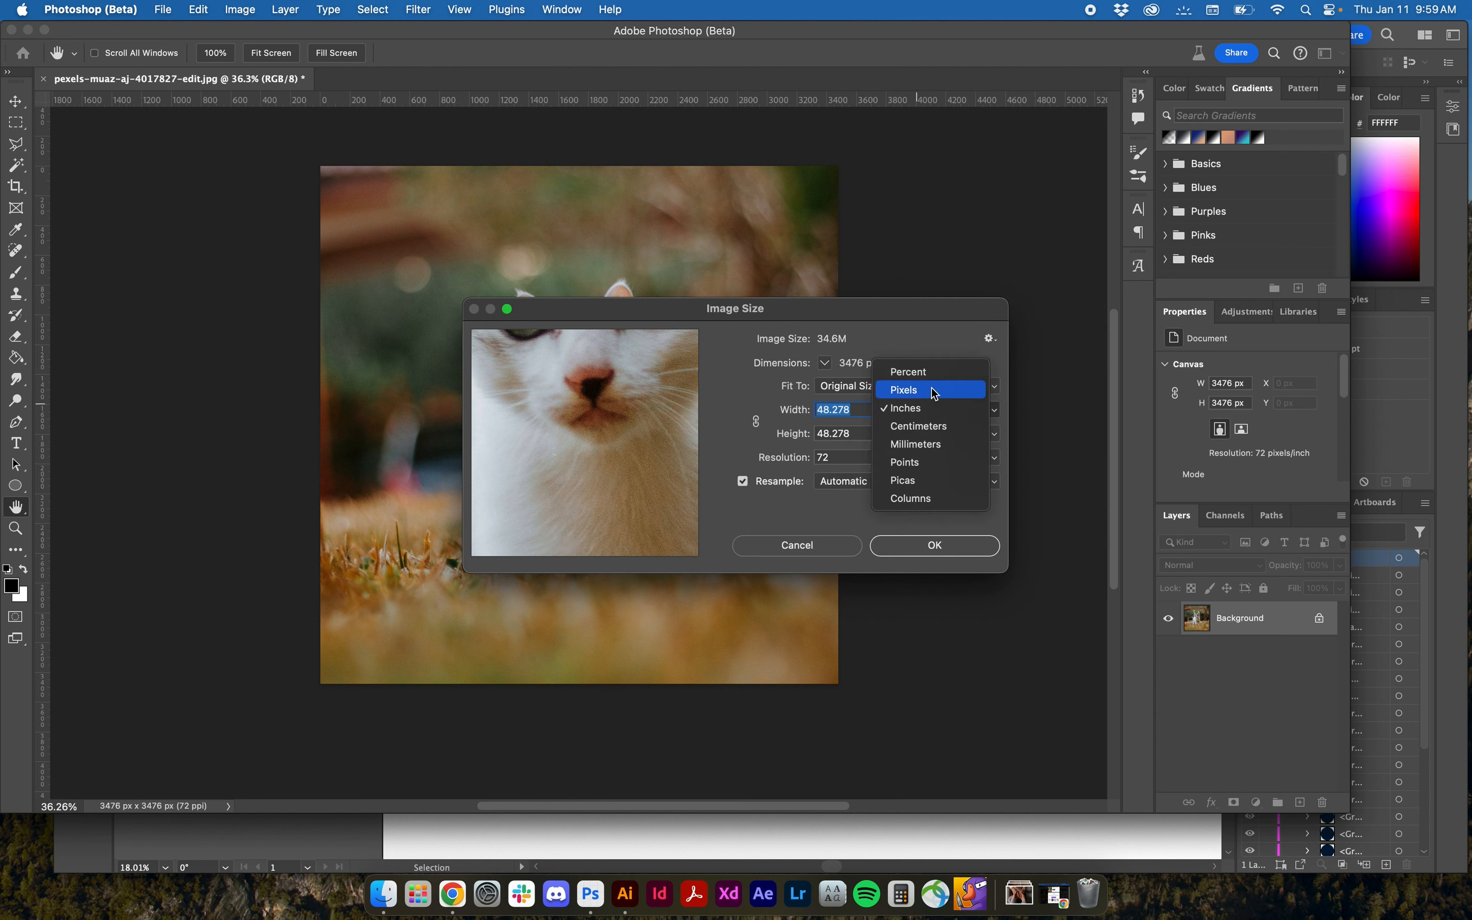
{"action": "left_click", "coordinate": [924, 390]}
{"action": "type", "text": "1200"}
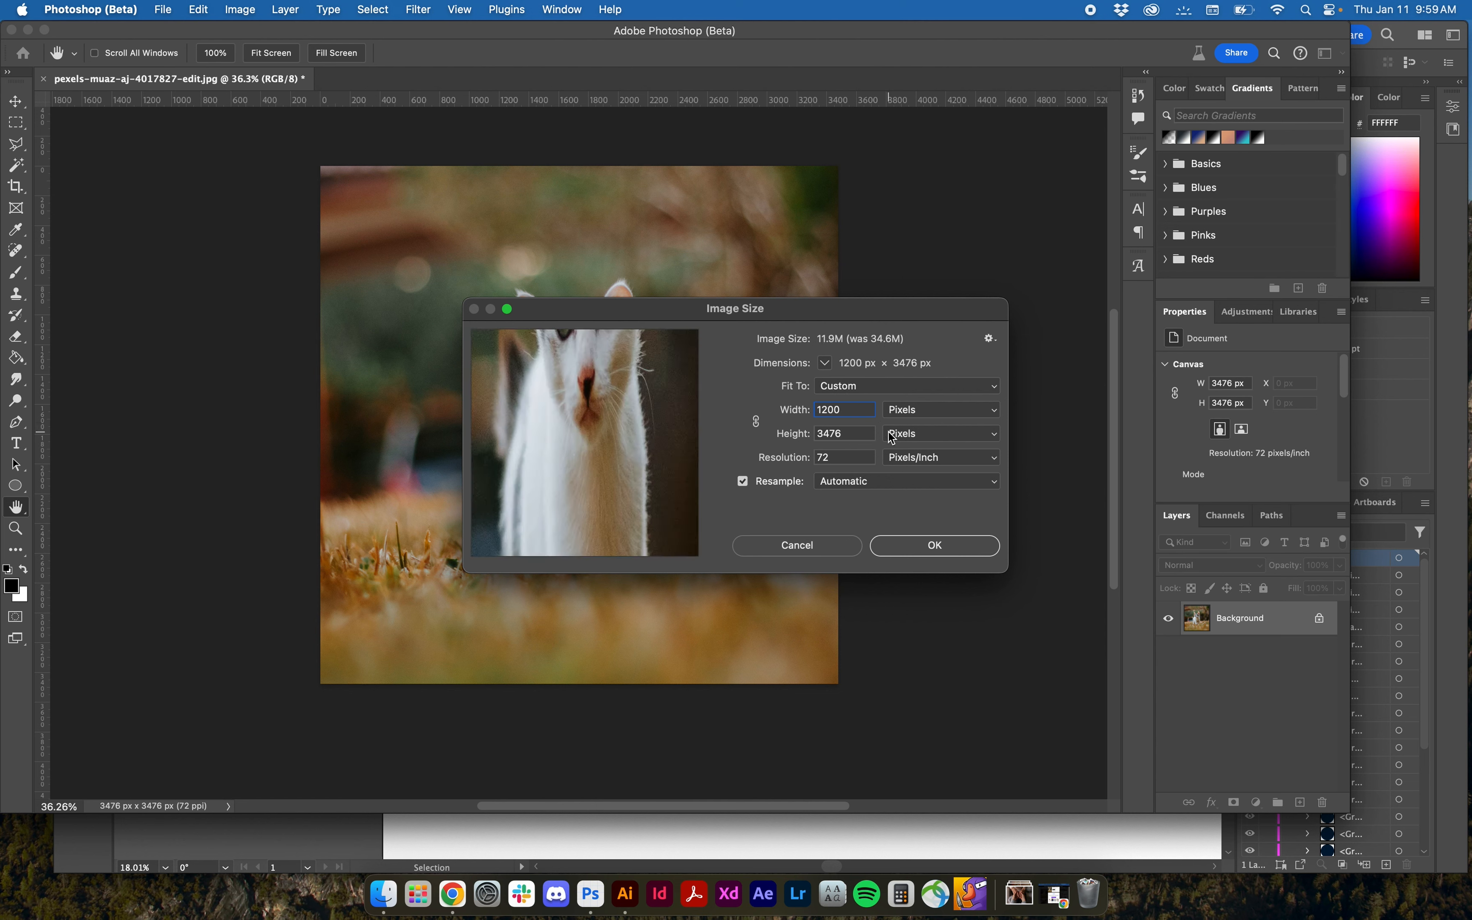
{"action": "left_click", "coordinate": [757, 421]}
{"action": "type", "text": "1200"}
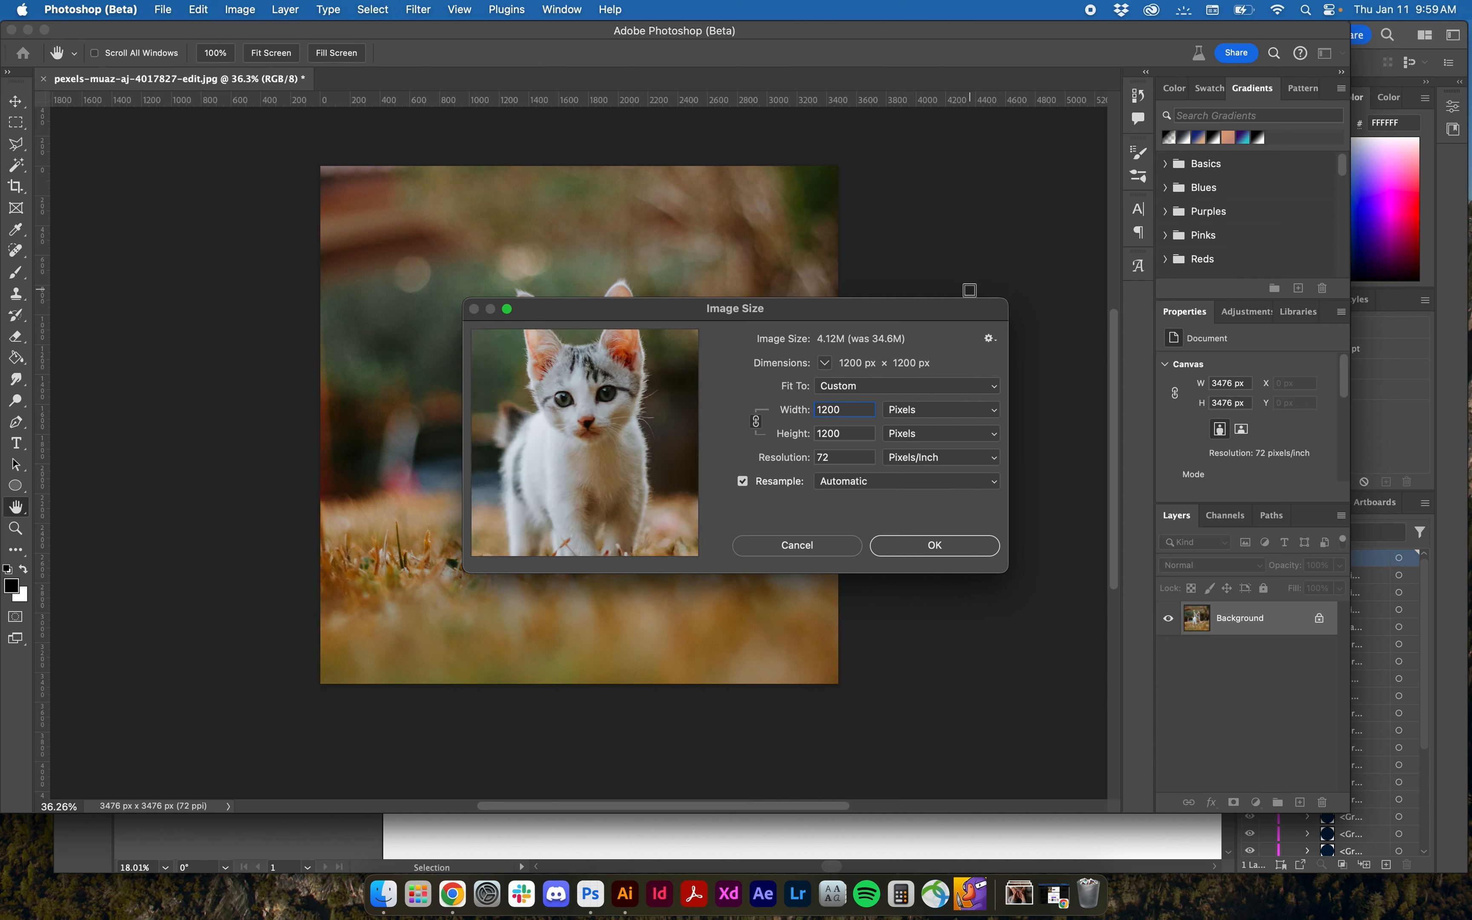
{"action": "left_click_drag", "start_coordinate": [959, 308], "coordinate": [1194, 156]}
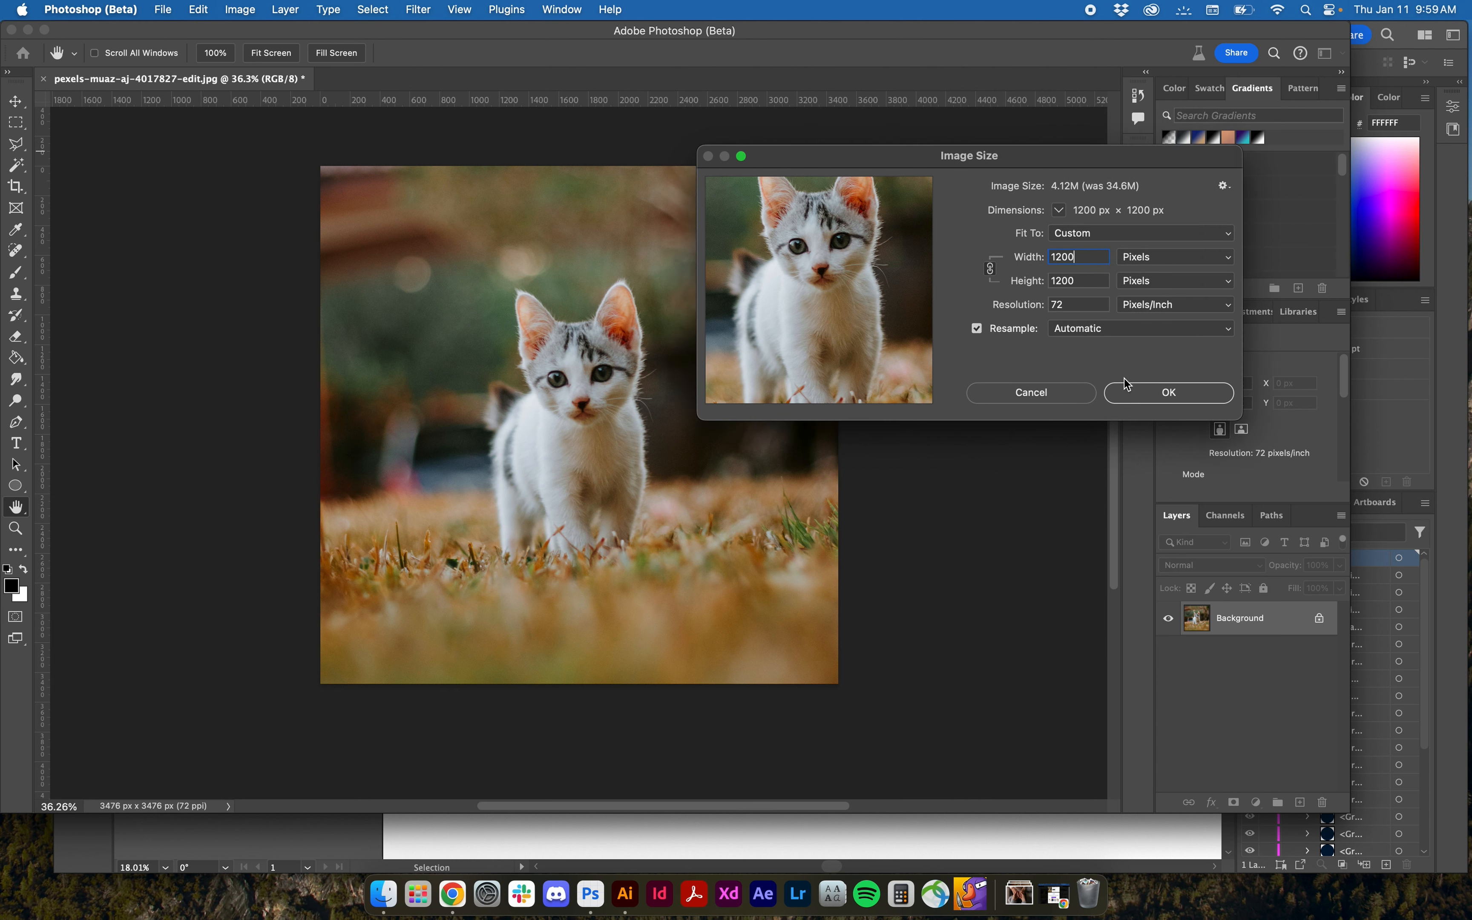
{"action": "left_click", "coordinate": [1151, 397]}
- View the resized photo at 100% and open its Save for Web (Legacy) export
{"action": "key", "text": "z"}
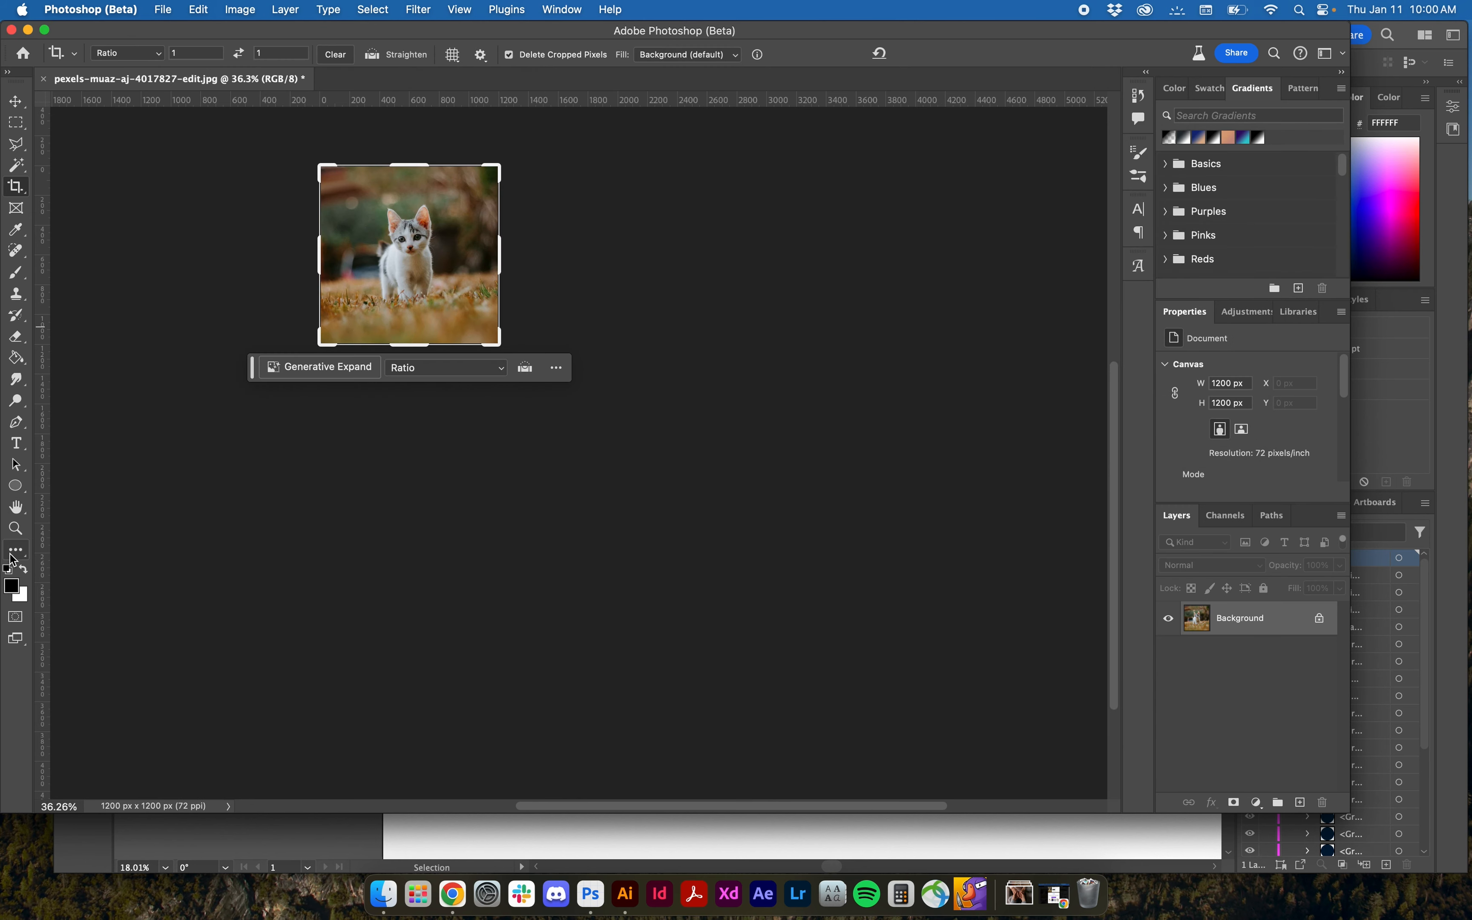
{"action": "left_click", "coordinate": [451, 219]}
{"action": "left_click", "coordinate": [423, 251]}
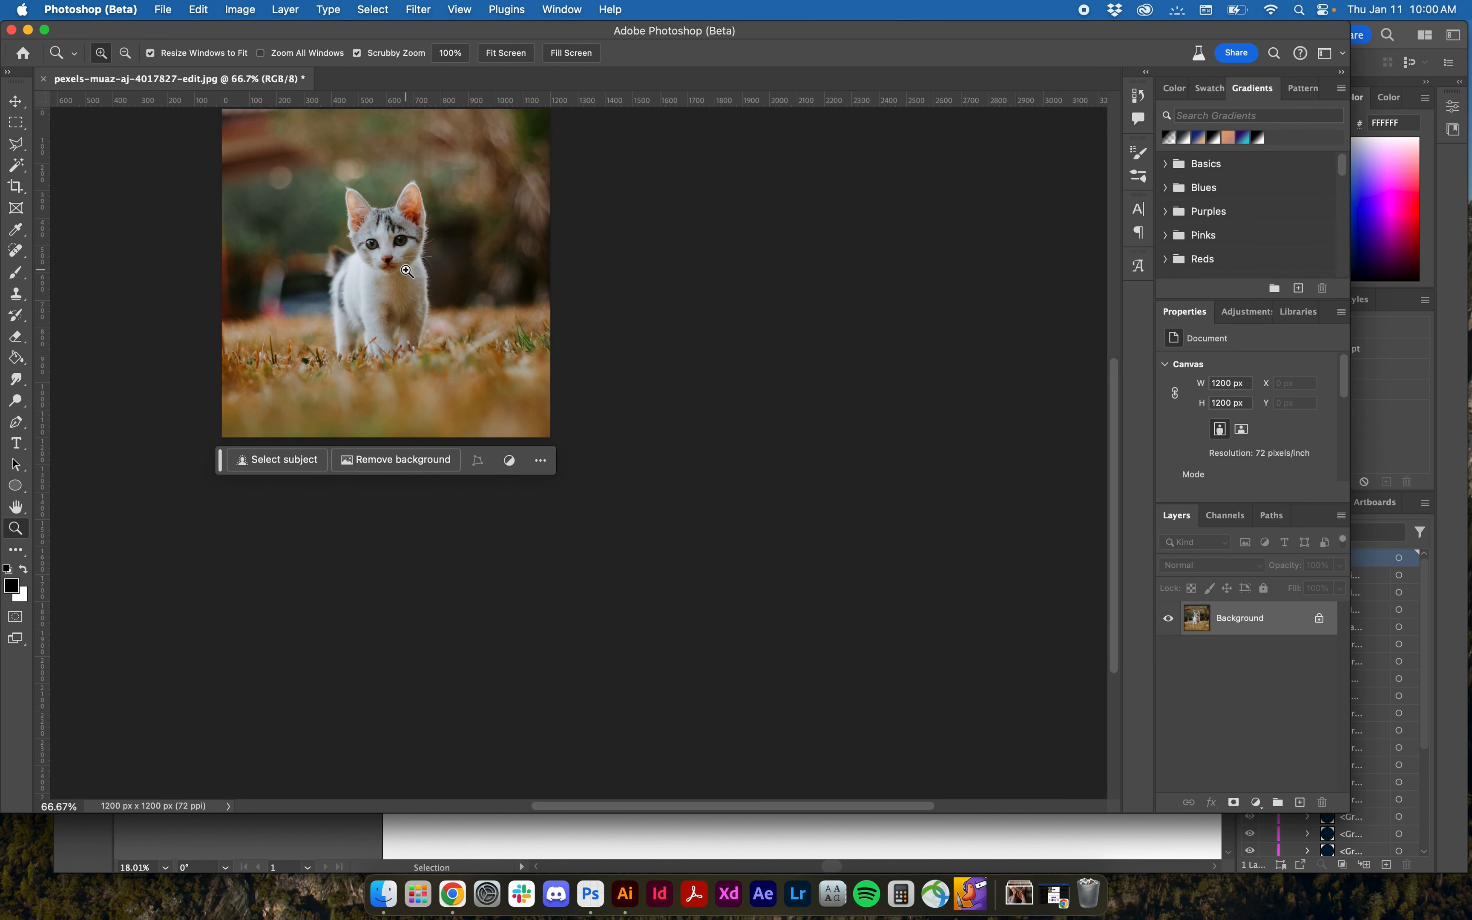
{"action": "left_click", "coordinate": [399, 248]}
{"action": "left_click_drag", "start_coordinate": [405, 251], "coordinate": [637, 442]}
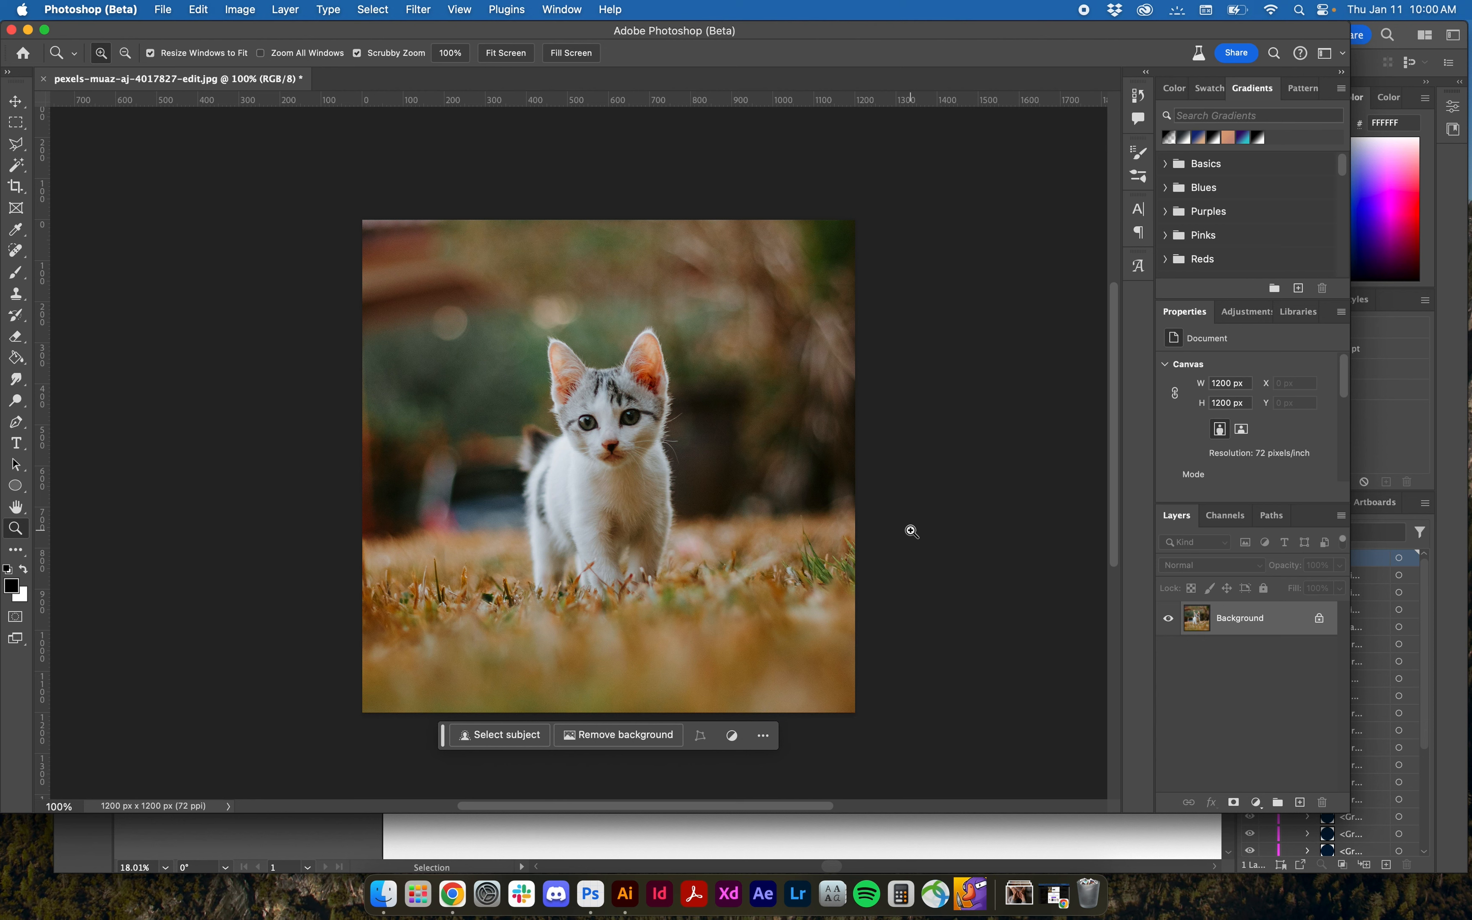
{"action": "left_click", "coordinate": [175, 11]}
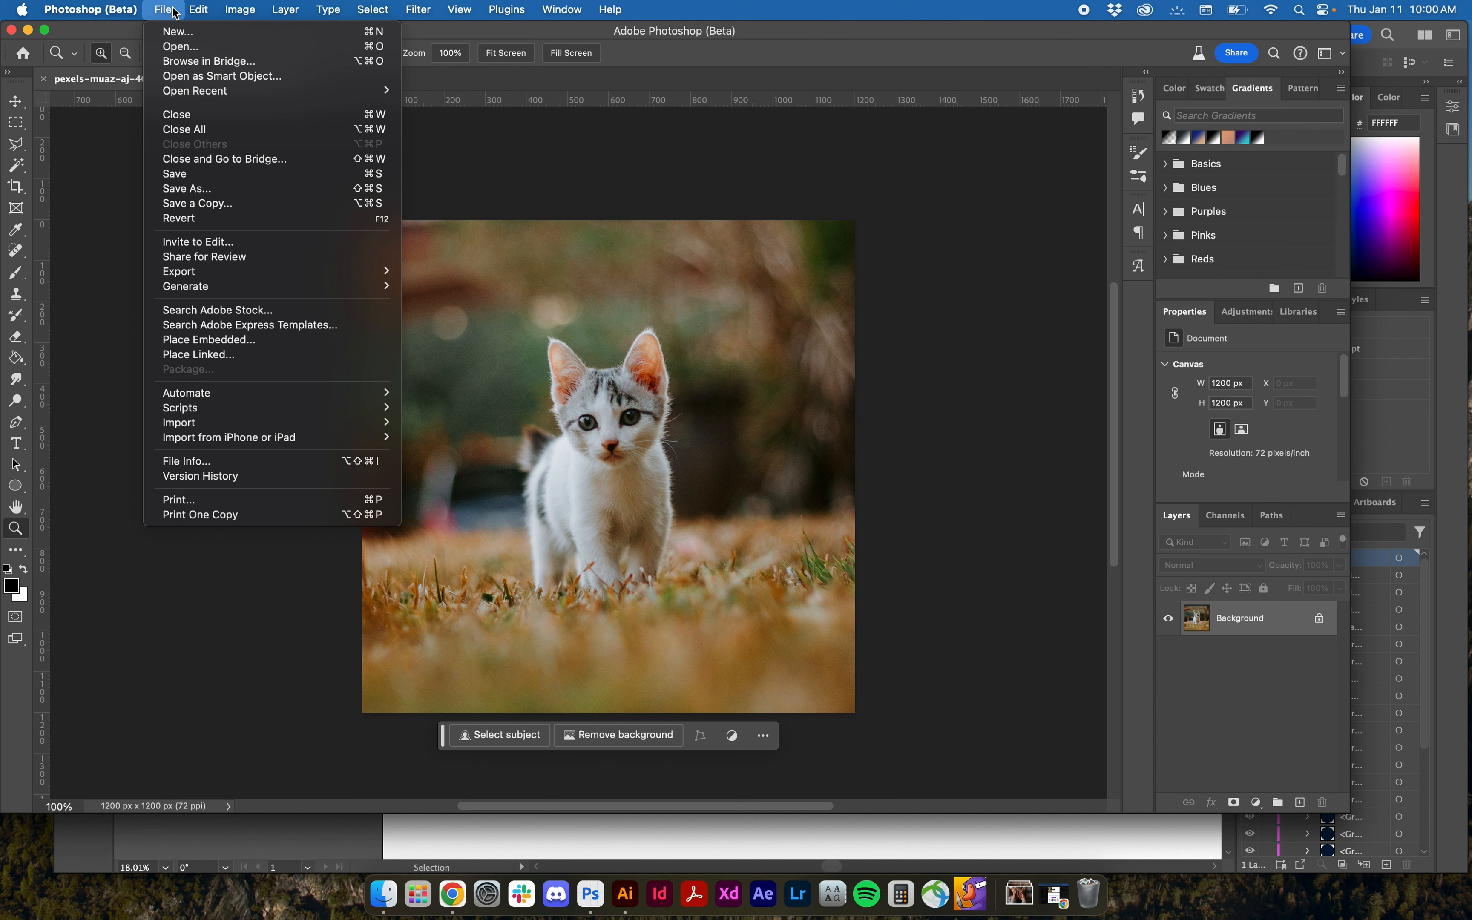
{"action": "mouse_move", "coordinate": [395, 277]}
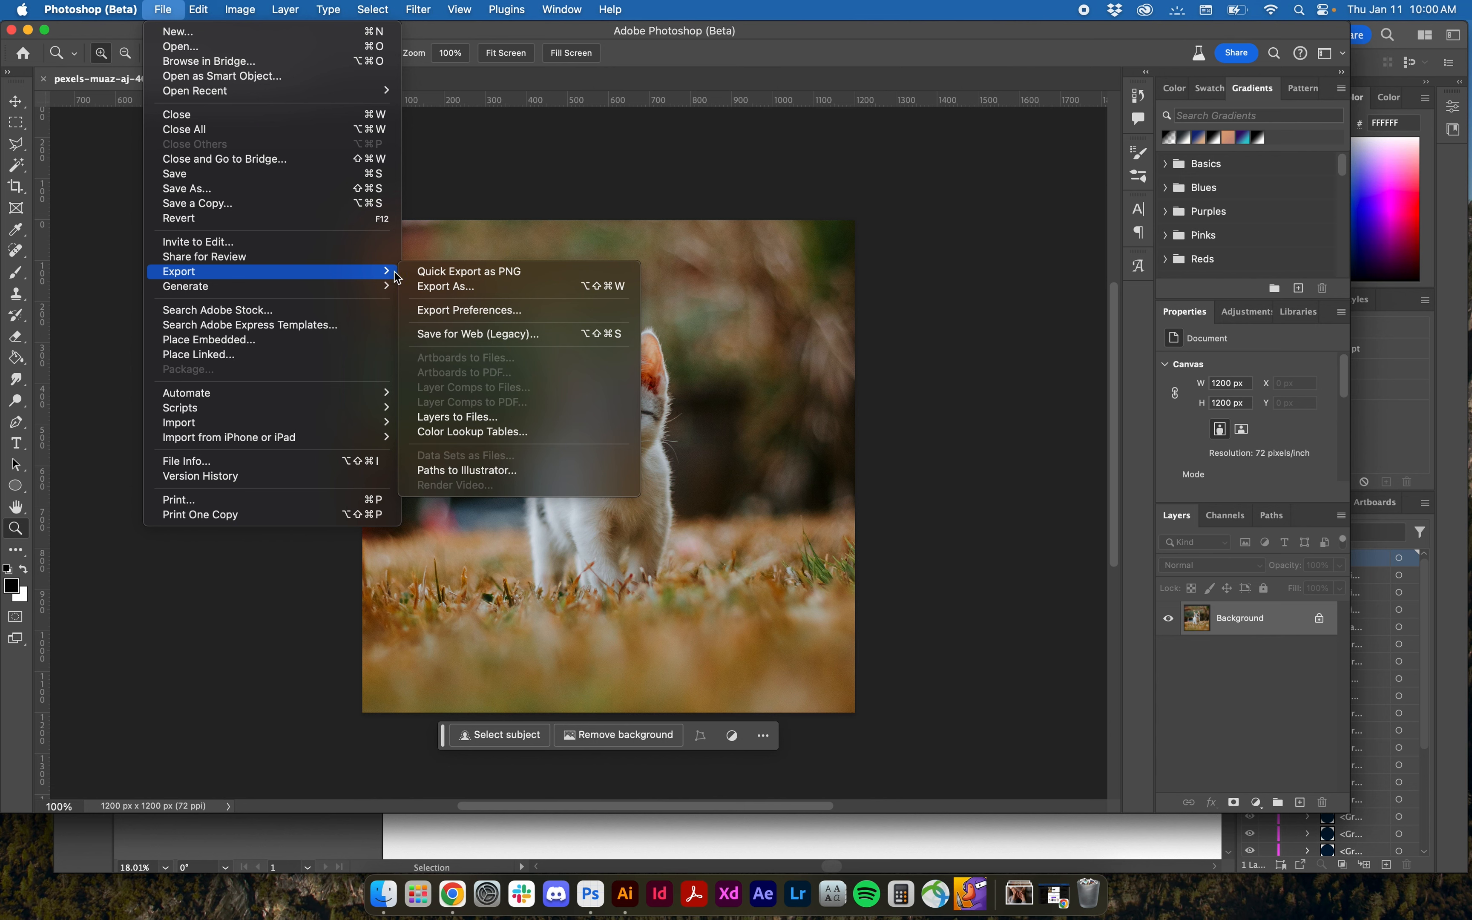
{"action": "left_click", "coordinate": [546, 337]}
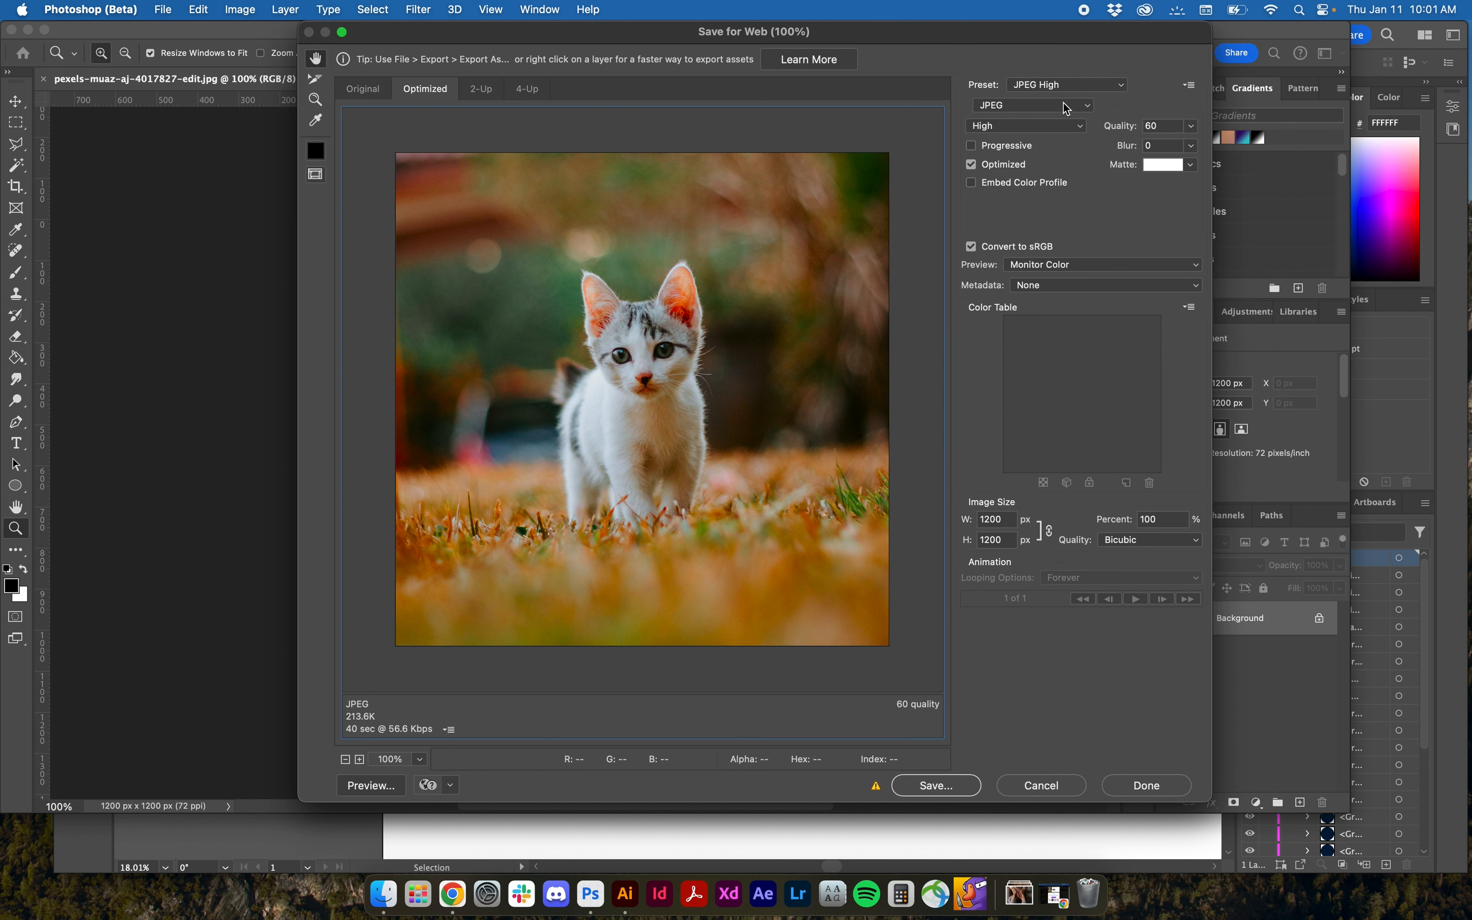
- Review the available export presets and file formats in Save for Web
{"action": "left_click", "coordinate": [1091, 86]}
{"action": "scroll", "coordinate": [1106, 88], "scroll_direction": "up", "scroll_amount": 3}
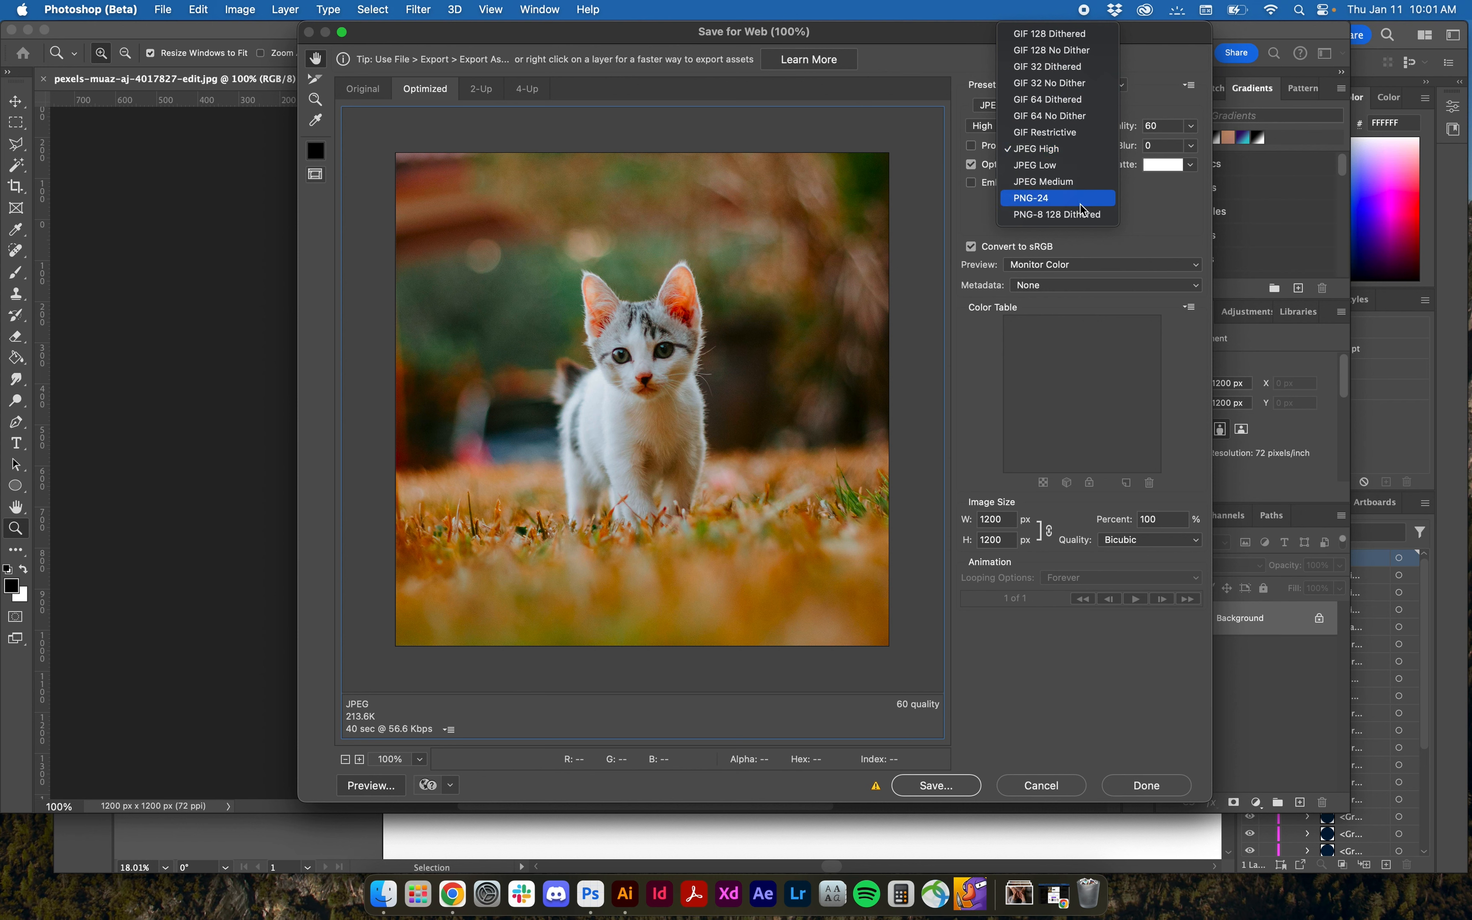
{"action": "left_click", "coordinate": [1156, 89]}
{"action": "left_click", "coordinate": [1066, 113]}
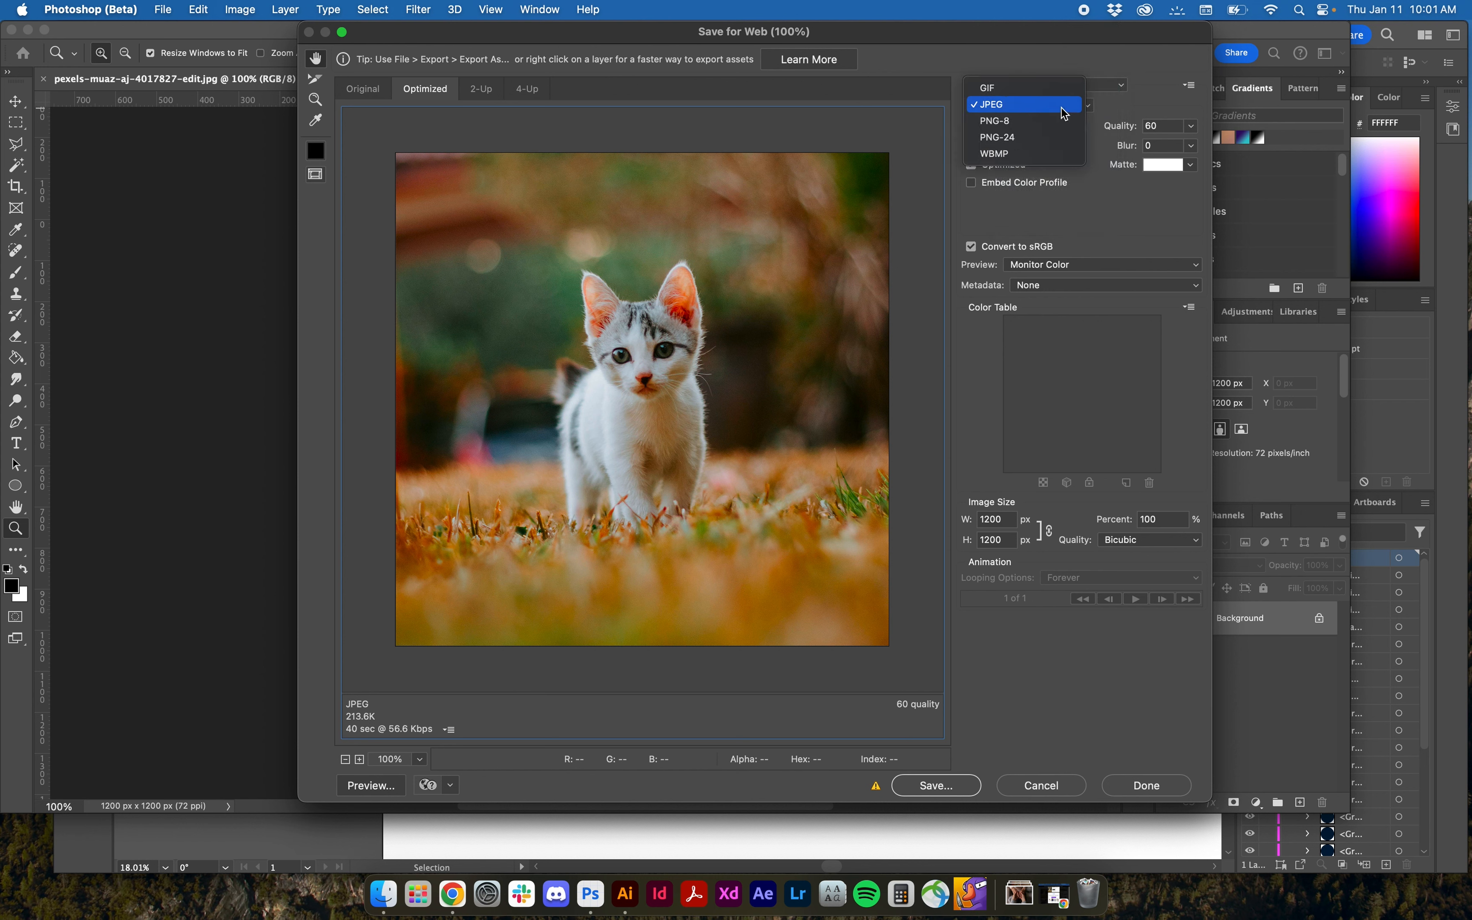
{"action": "left_click", "coordinate": [1147, 109]}
{"action": "left_click", "coordinate": [1040, 115]}
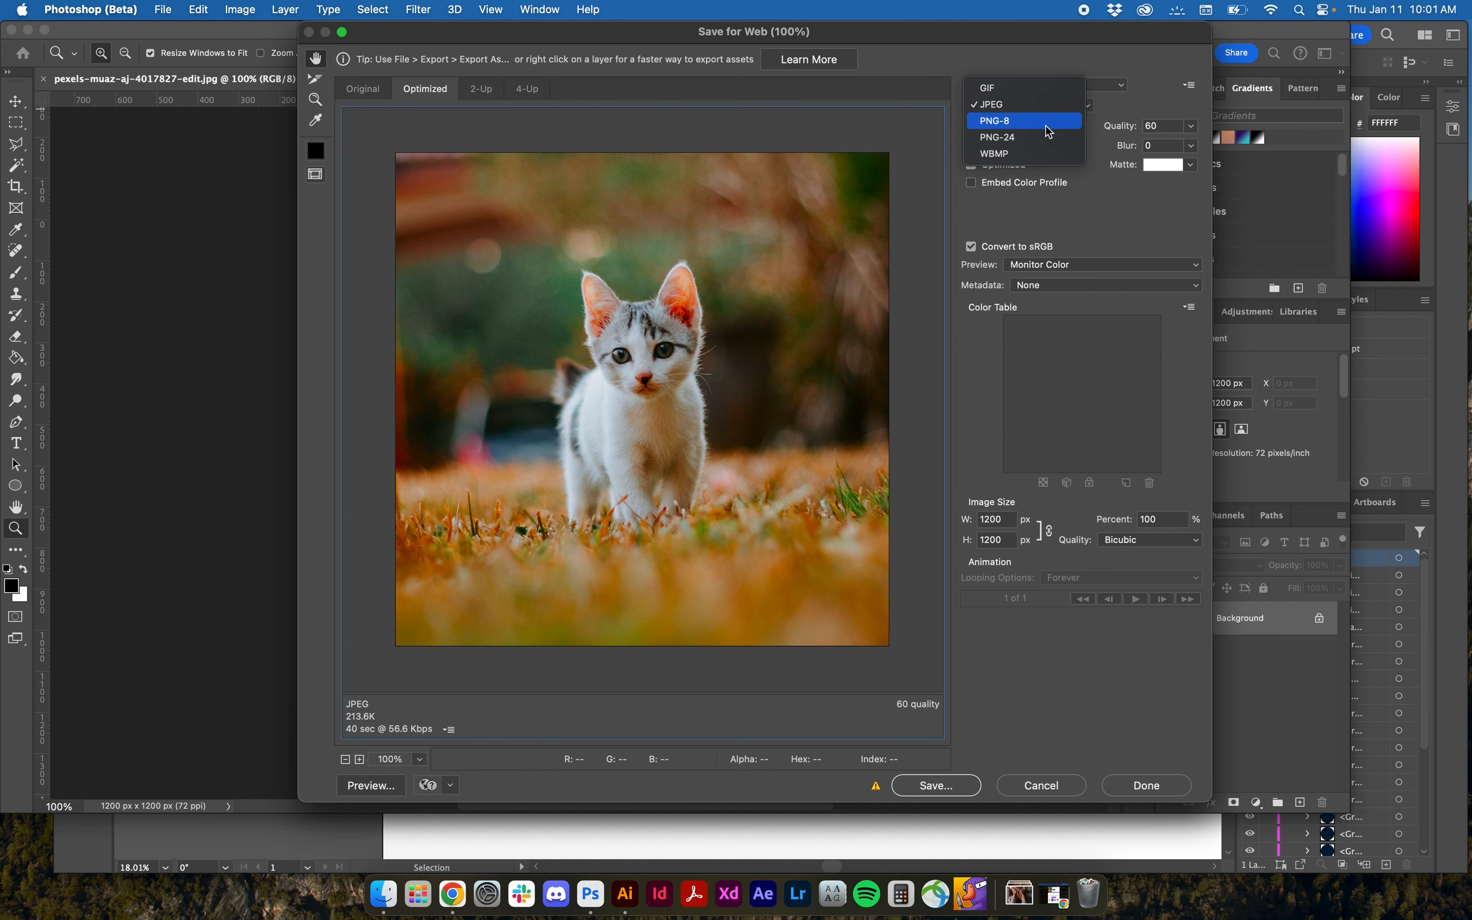
{"action": "left_click", "coordinate": [1124, 91]}
{"action": "left_click", "coordinate": [1124, 91]}
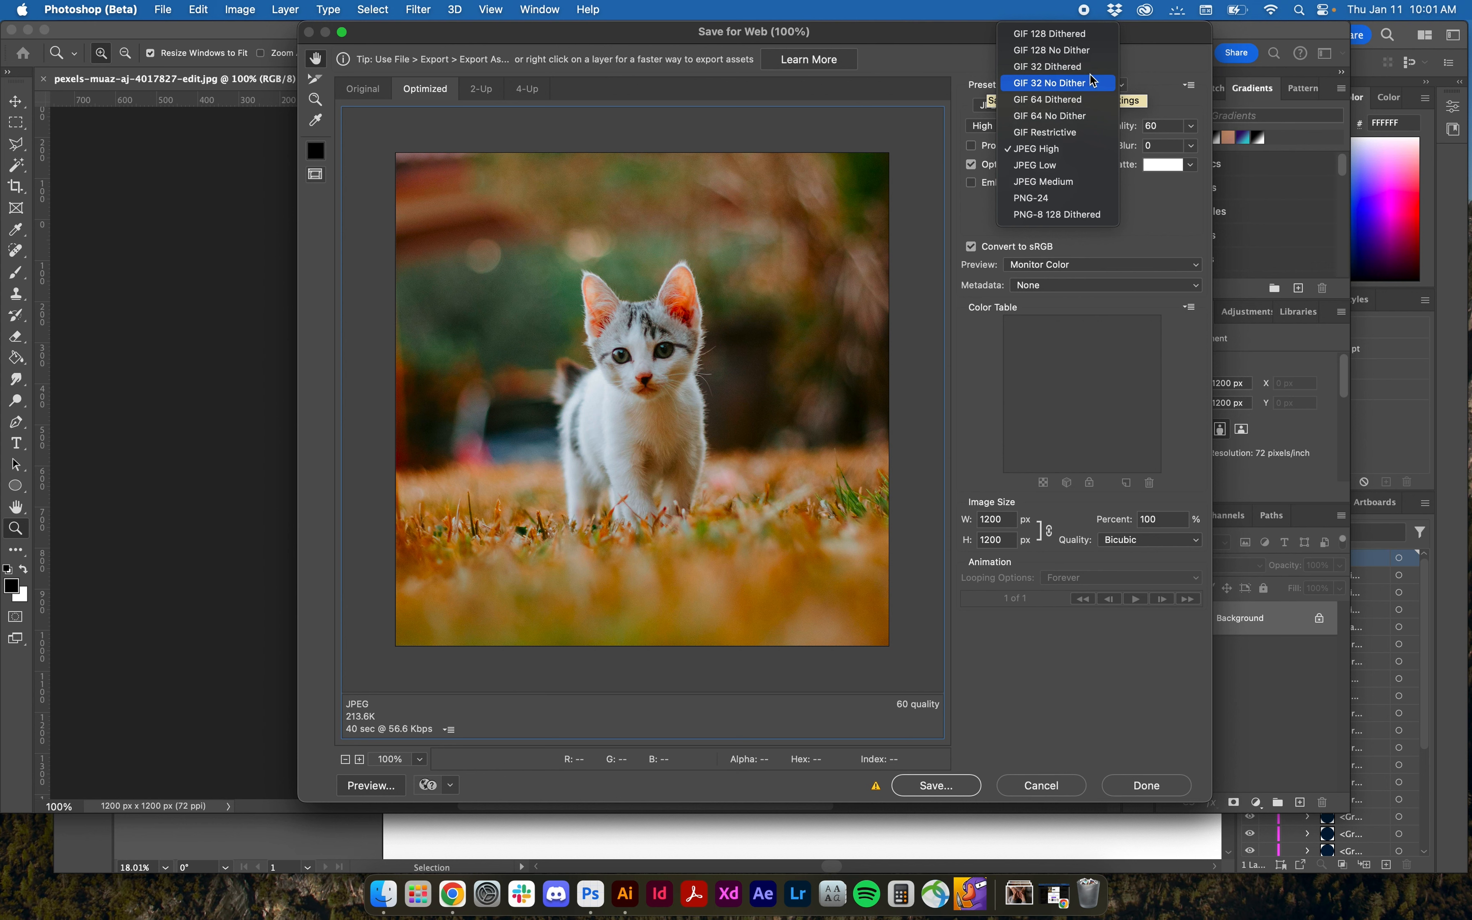
{"action": "left_click", "coordinate": [1169, 105]}
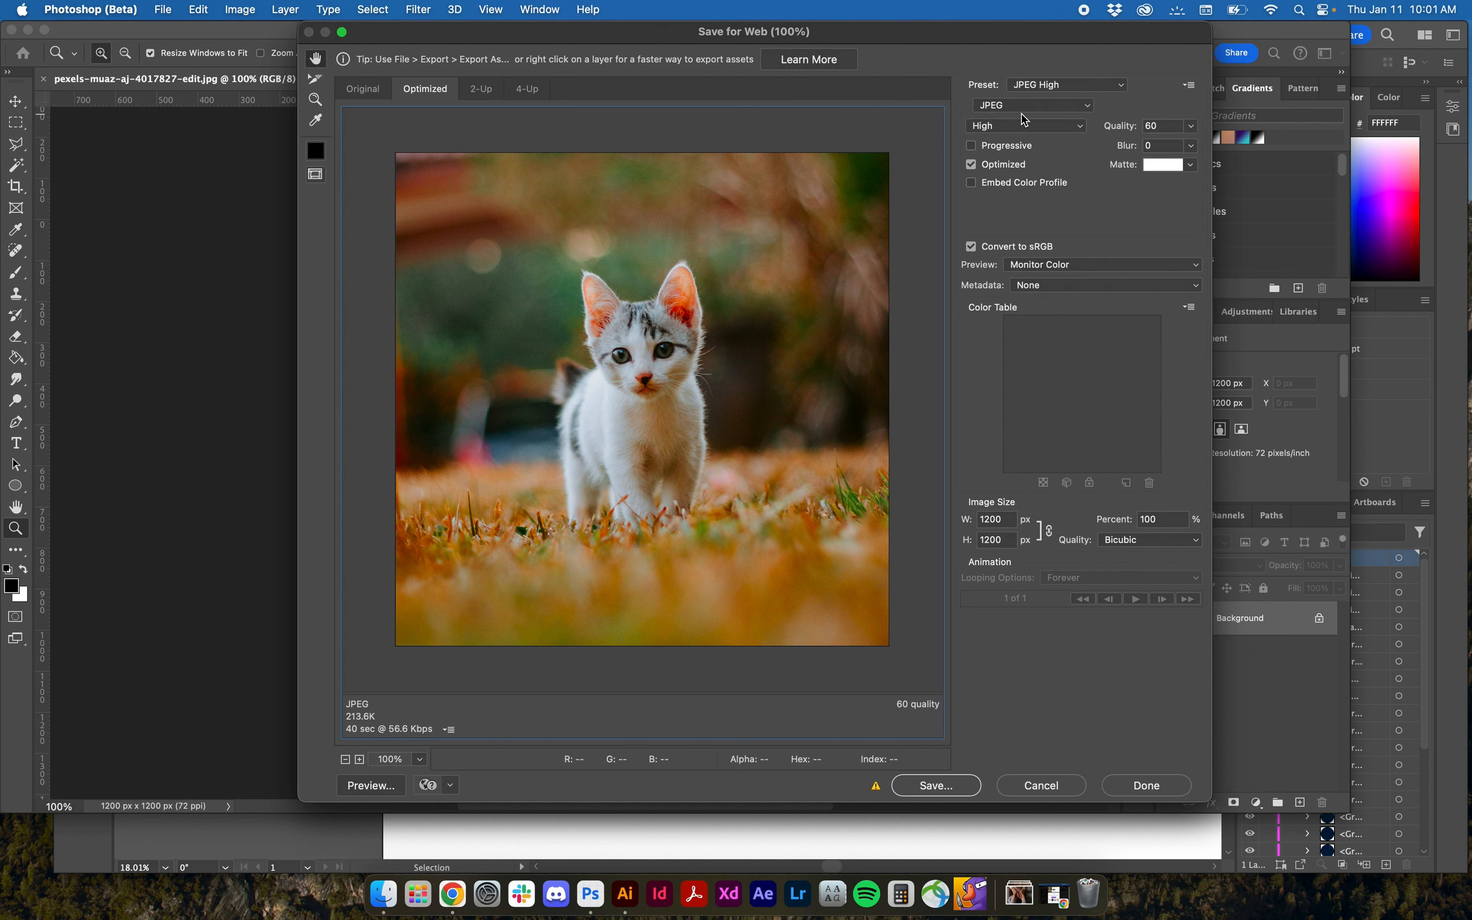
{"action": "left_click", "coordinate": [1066, 114]}
{"action": "left_click", "coordinate": [1059, 113]}
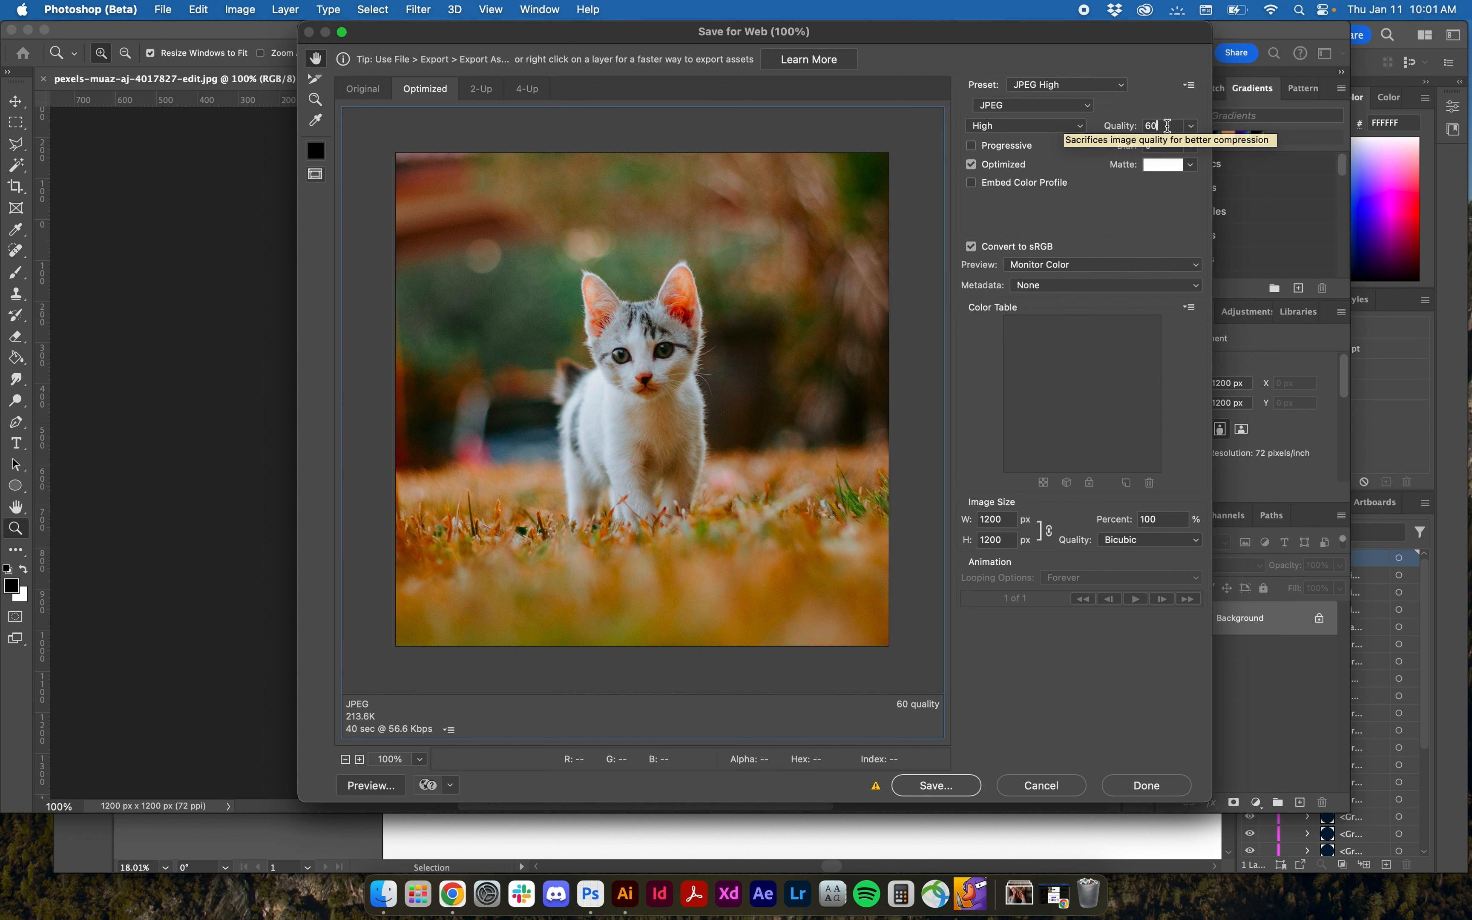
- Try a JPEG quality of 100 and return it to 60
{"action": "key", "text": "shift+Up"}
{"action": "key", "text": "shift+Up"}
{"action": "key", "text": "shift+Up"}
{"action": "key", "text": "shift+Up"}
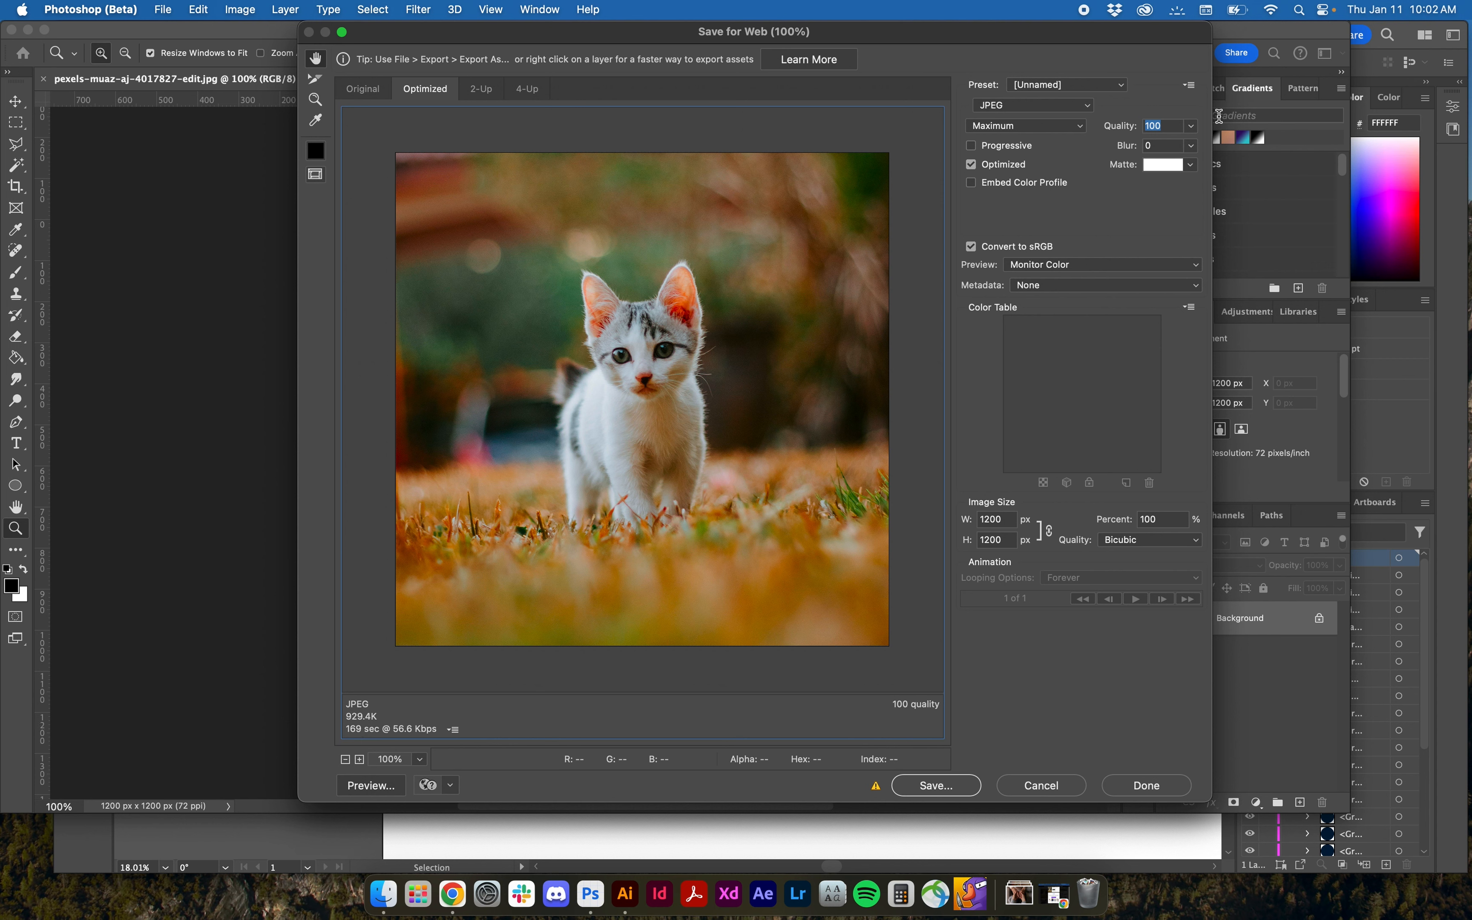
{"action": "key", "text": "shift+Down"}
{"action": "key", "text": "shift+Down"}
{"action": "key", "text": "shift+Down"}
{"action": "key", "text": "shift+Down"}
- Save the optimized JPEG to the Desktop as cute-kitten.jpg
{"action": "left_click", "coordinate": [948, 786]}
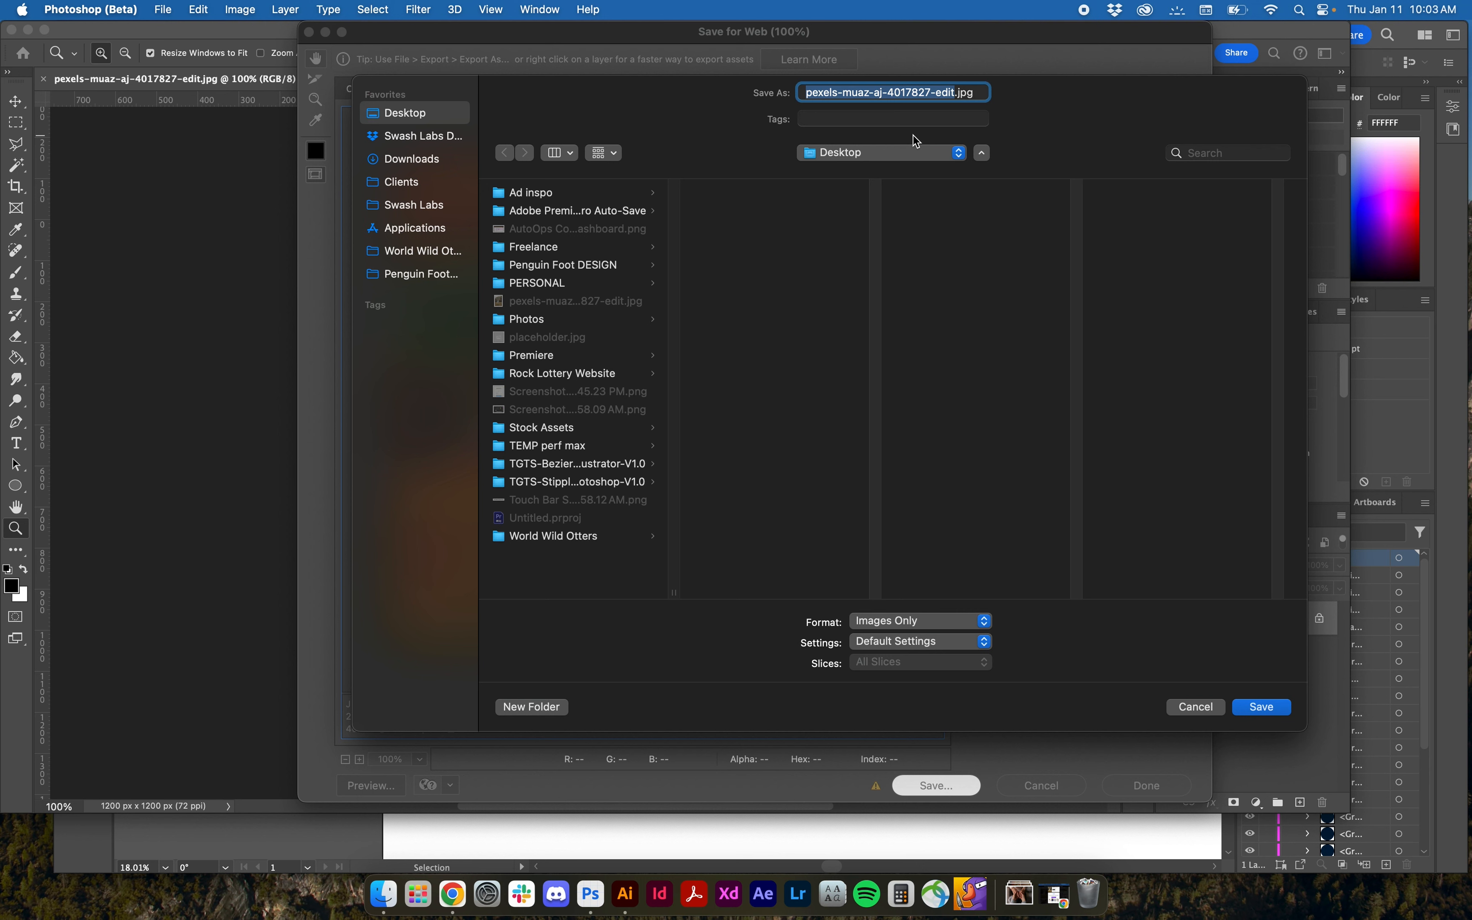
{"action": "type", "text": "cute-k"}
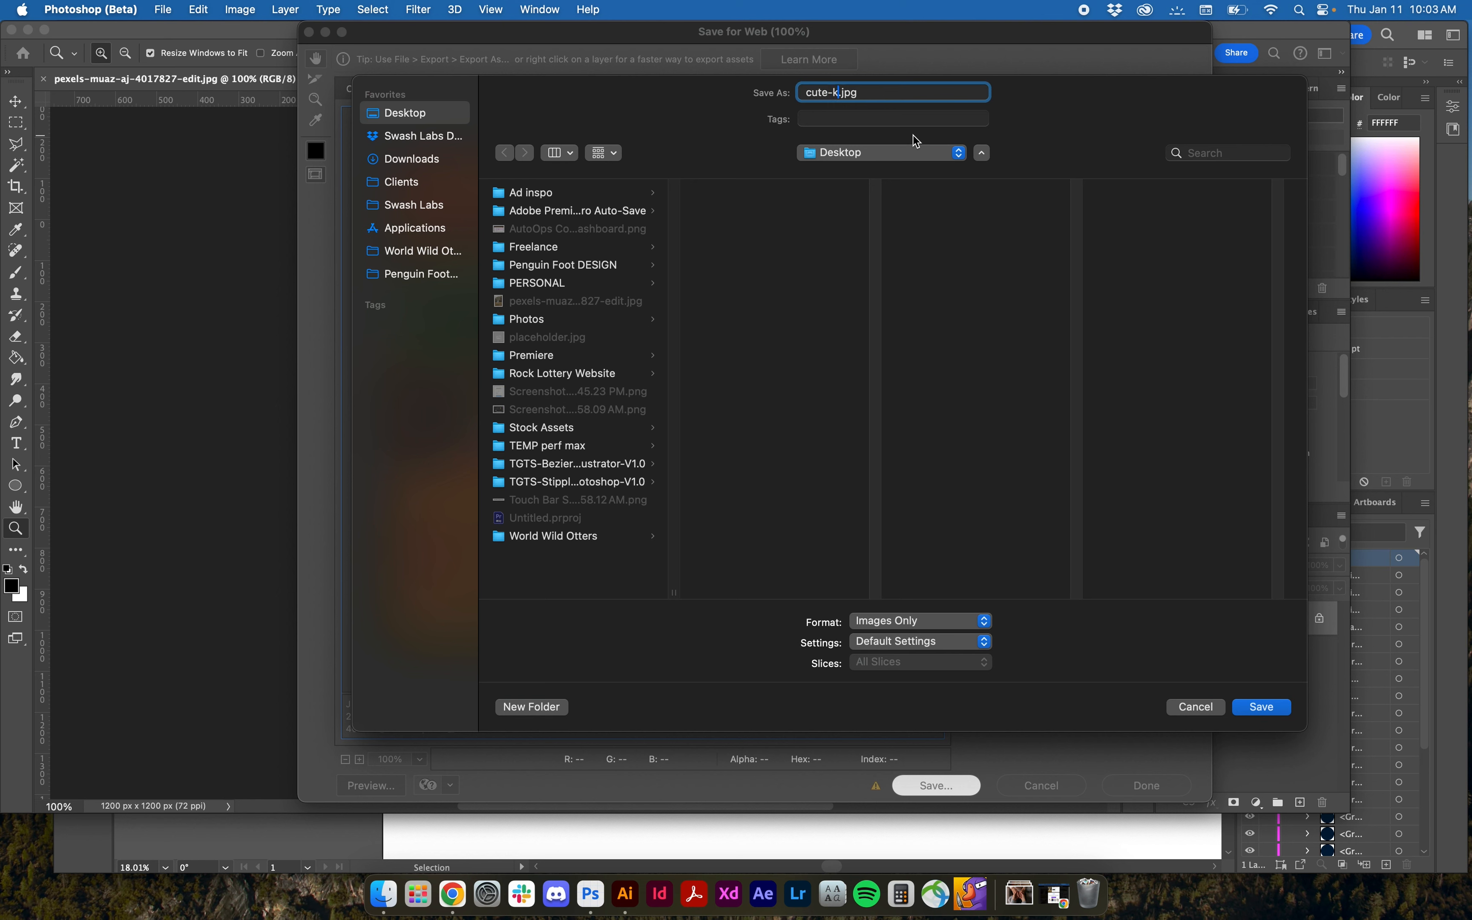
{"action": "type", "text": "itten"}
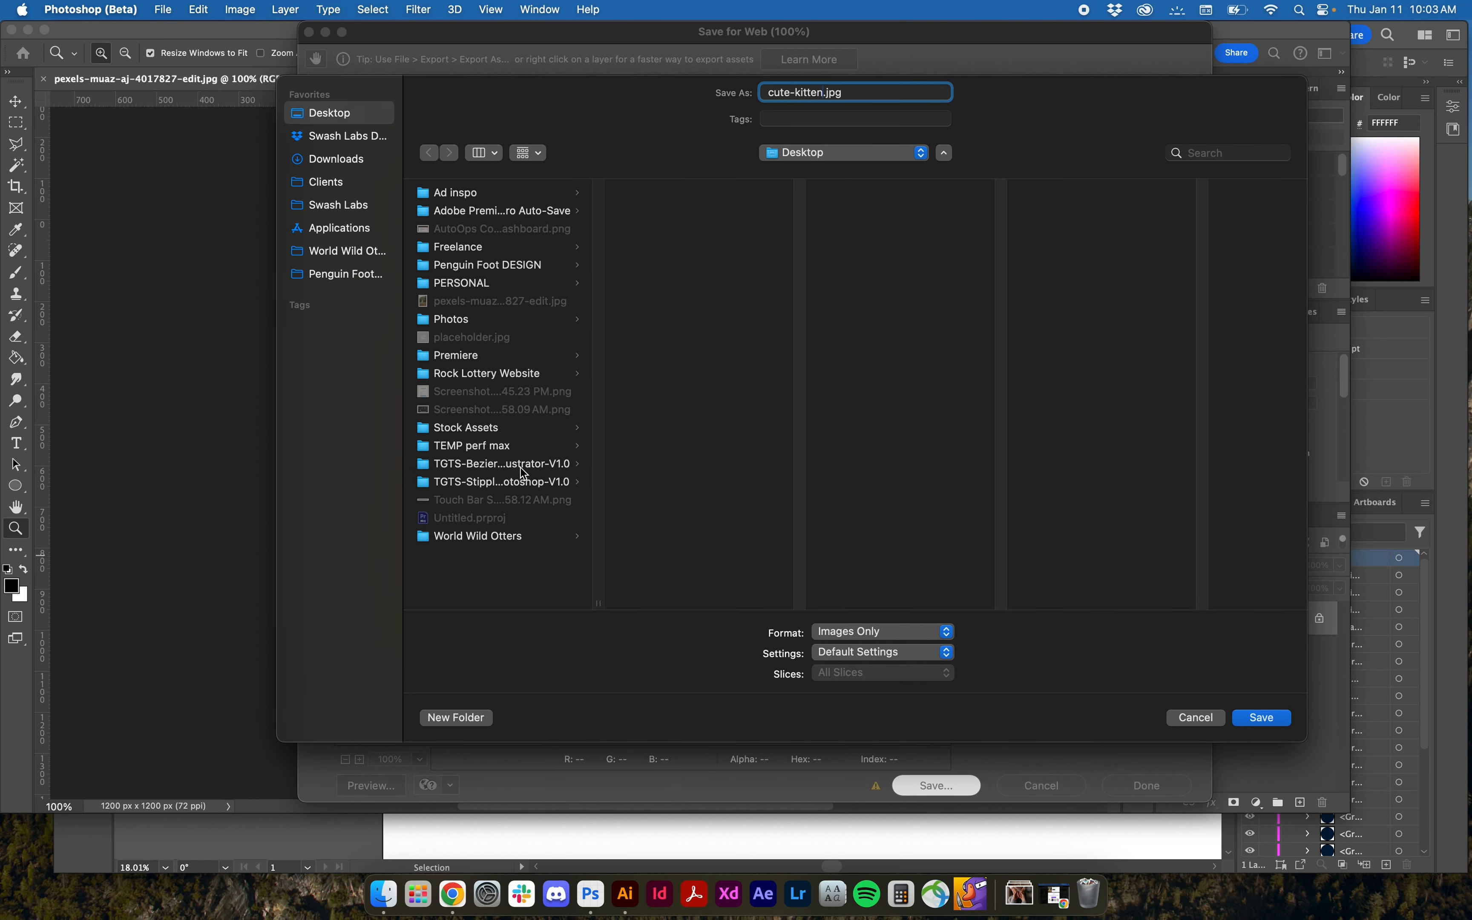
{"action": "left_click", "coordinate": [1281, 722]}
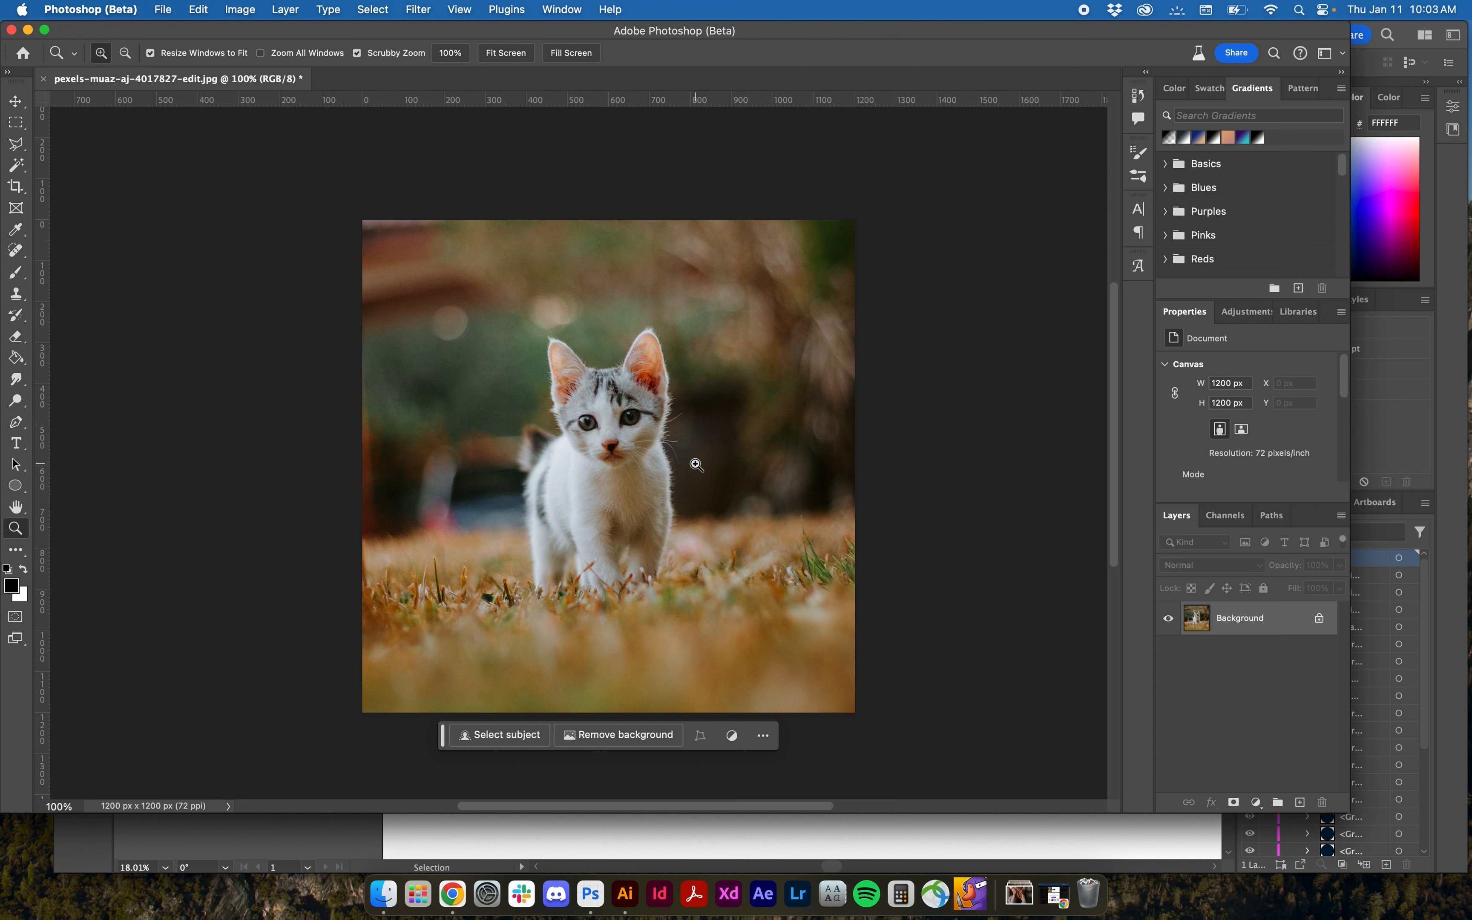
- Close the kitten photo and create a new white 1200 × 1200 px RGB document at 72 ppi
{"action": "left_click", "coordinate": [46, 85]}
{"action": "left_click", "coordinate": [745, 364]}
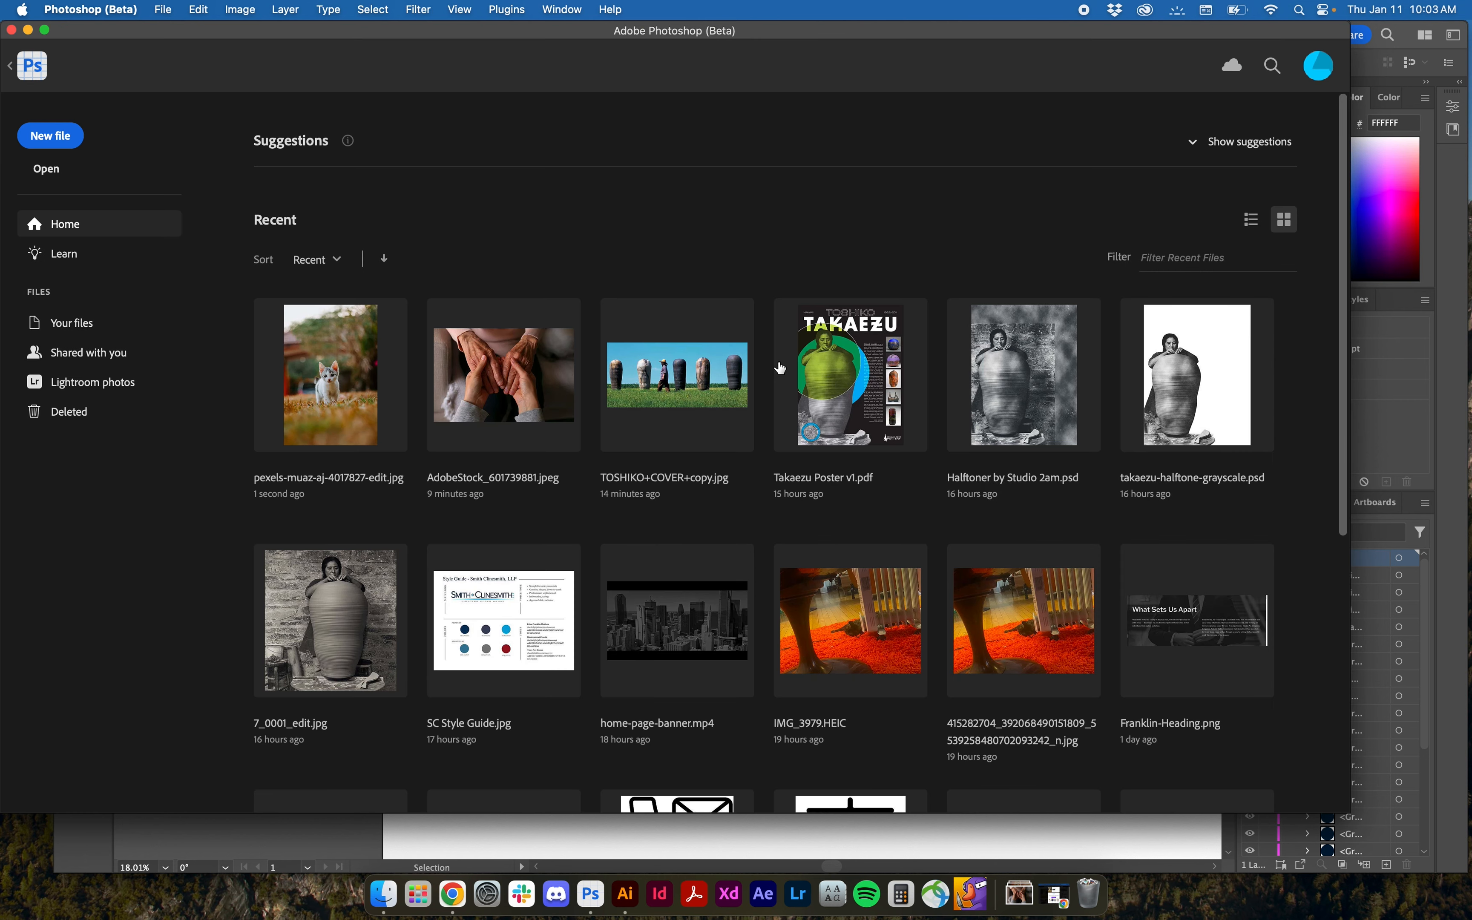
{"action": "key", "text": "super+n"}
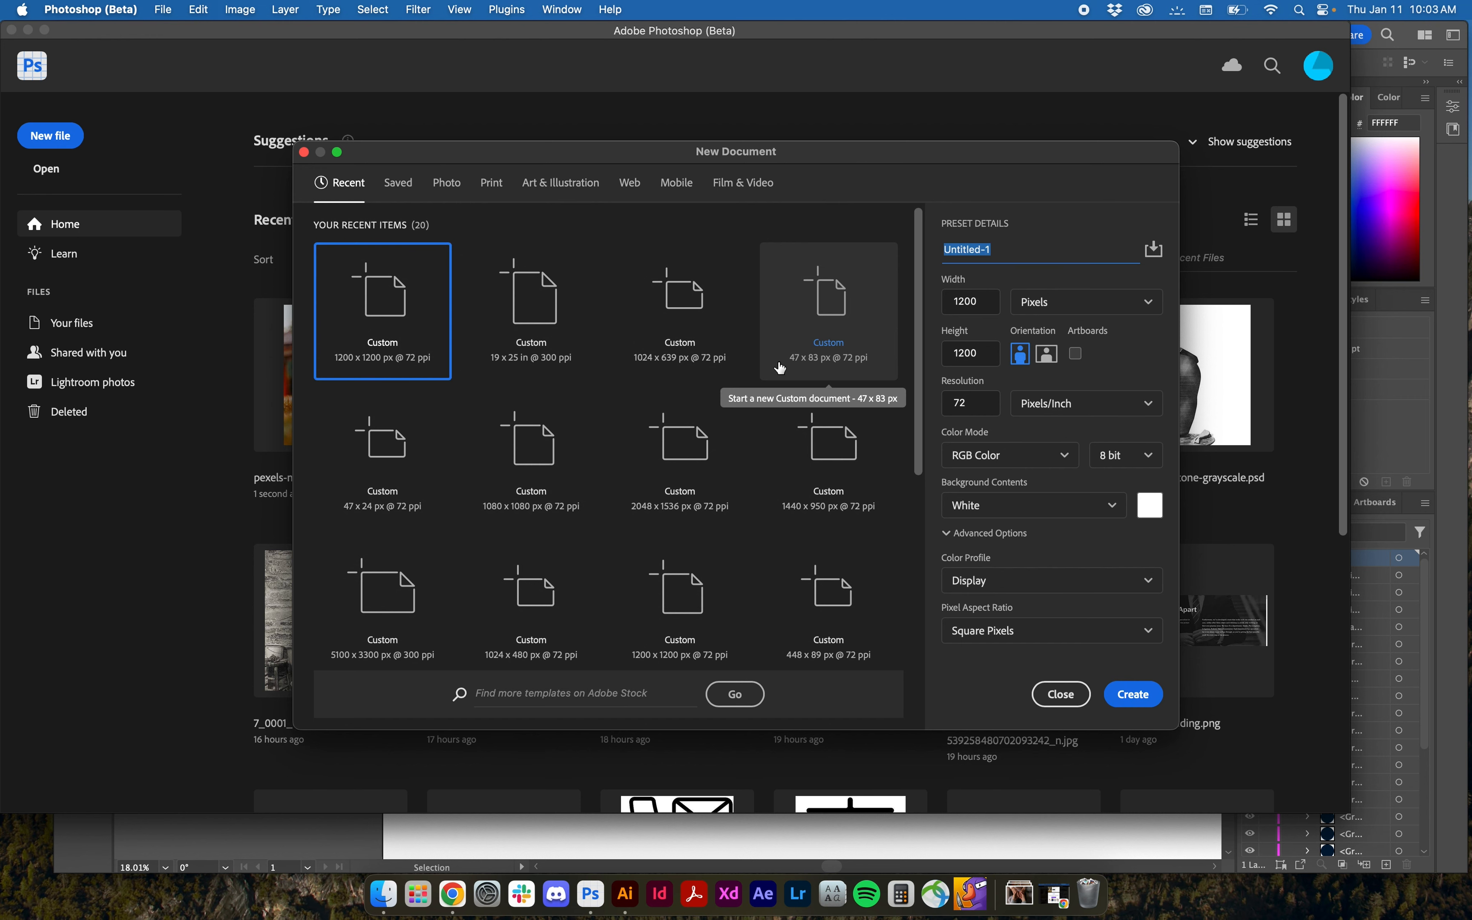
{"action": "key", "text": "Return"}
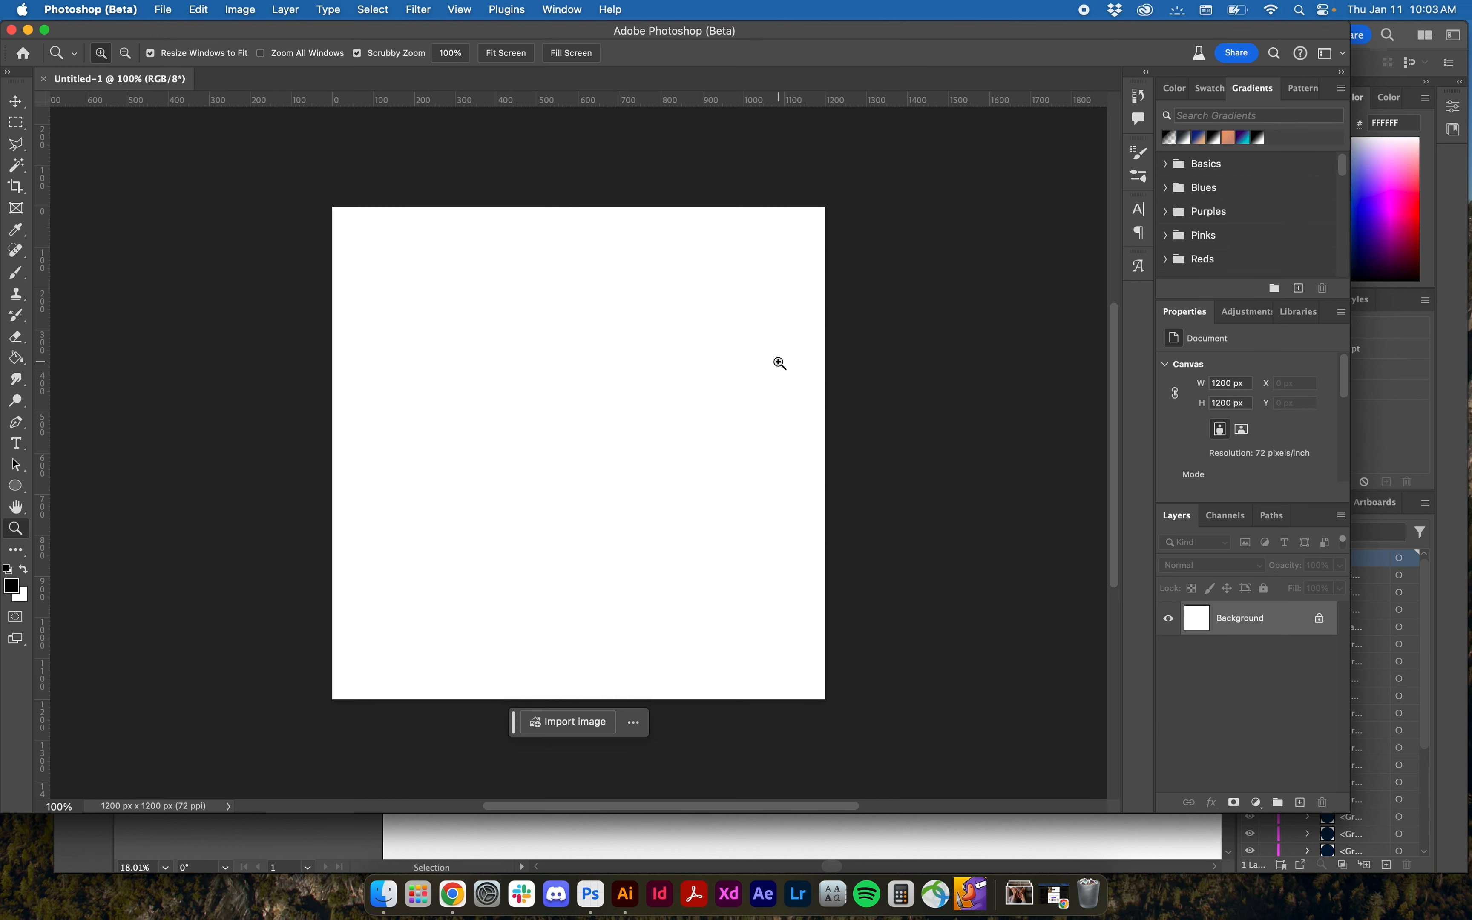
- Switch to Illustrator, copy the handshake icon with its dark blue circle, and paste it as pixels into the blank Photoshop document
{"action": "left_click", "coordinate": [320, 825]}
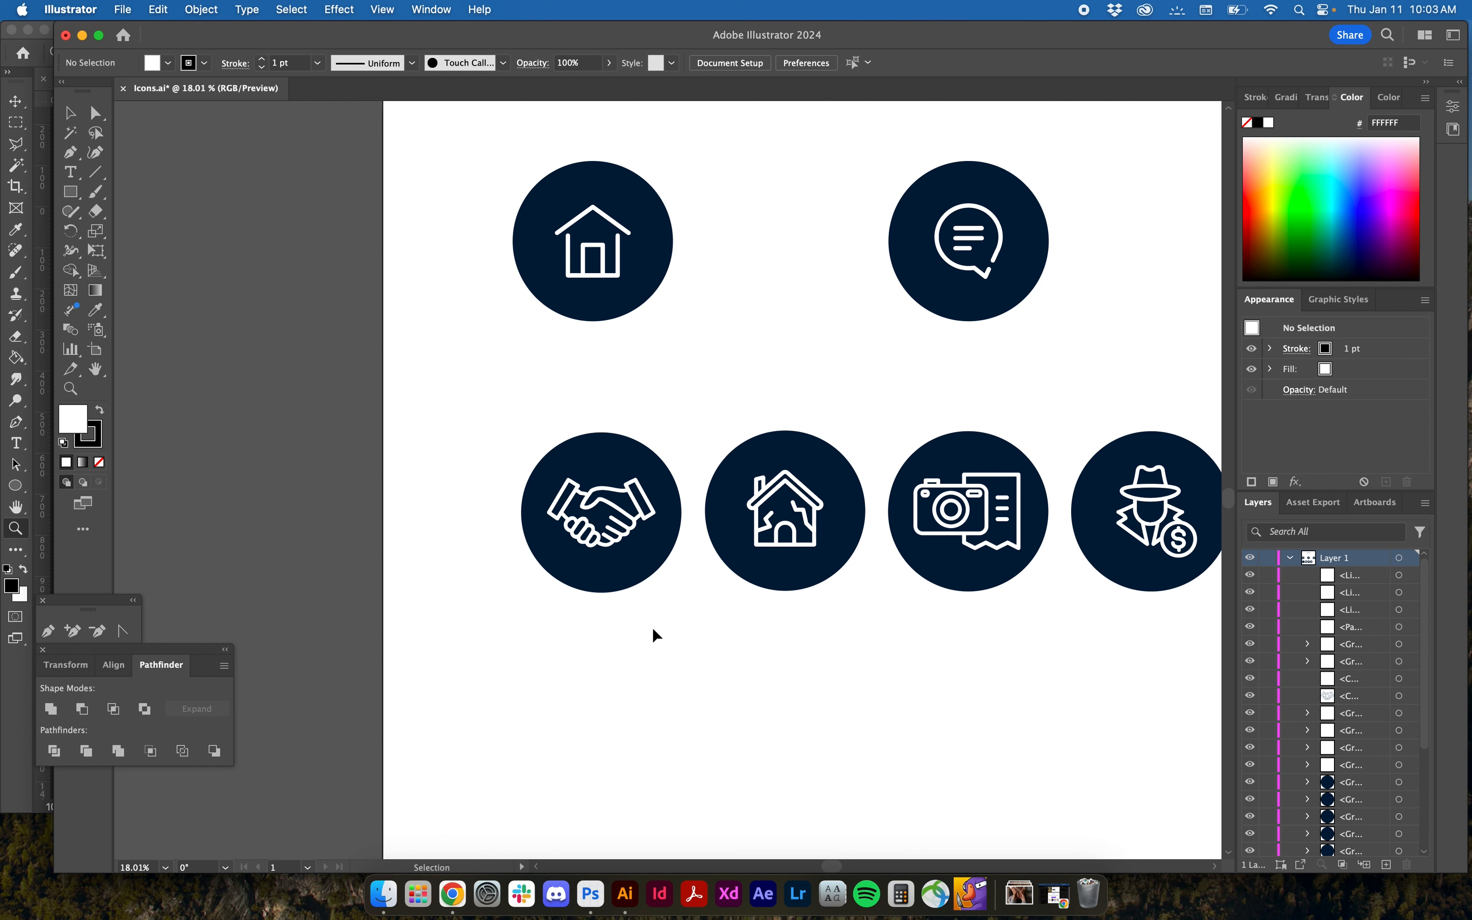
{"action": "left_click_drag", "start_coordinate": [652, 626], "coordinate": [486, 408]}
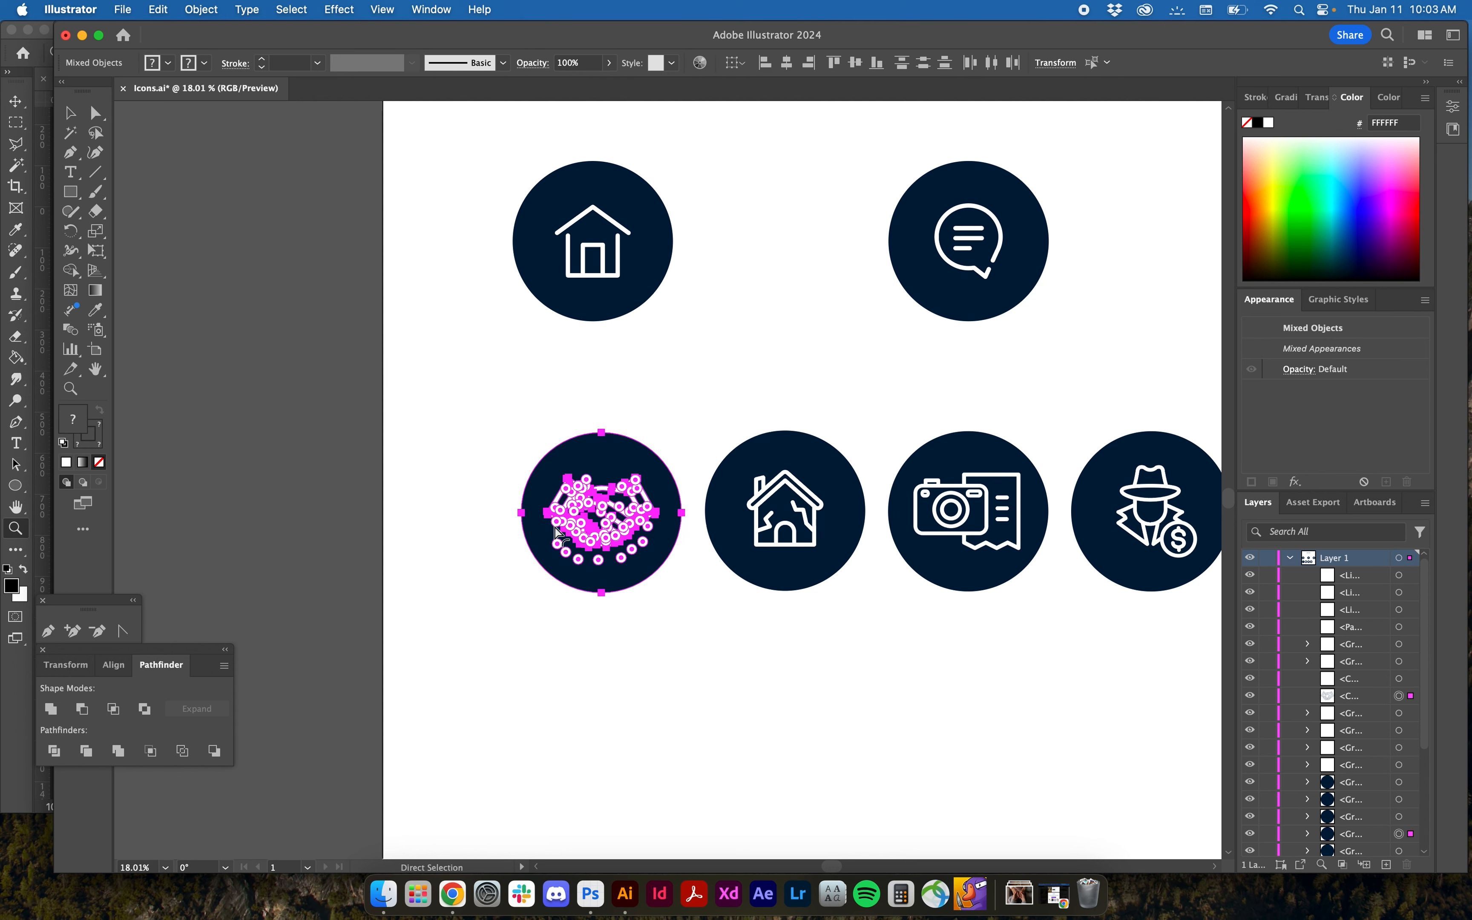
{"action": "left_click", "coordinate": [8, 718]}
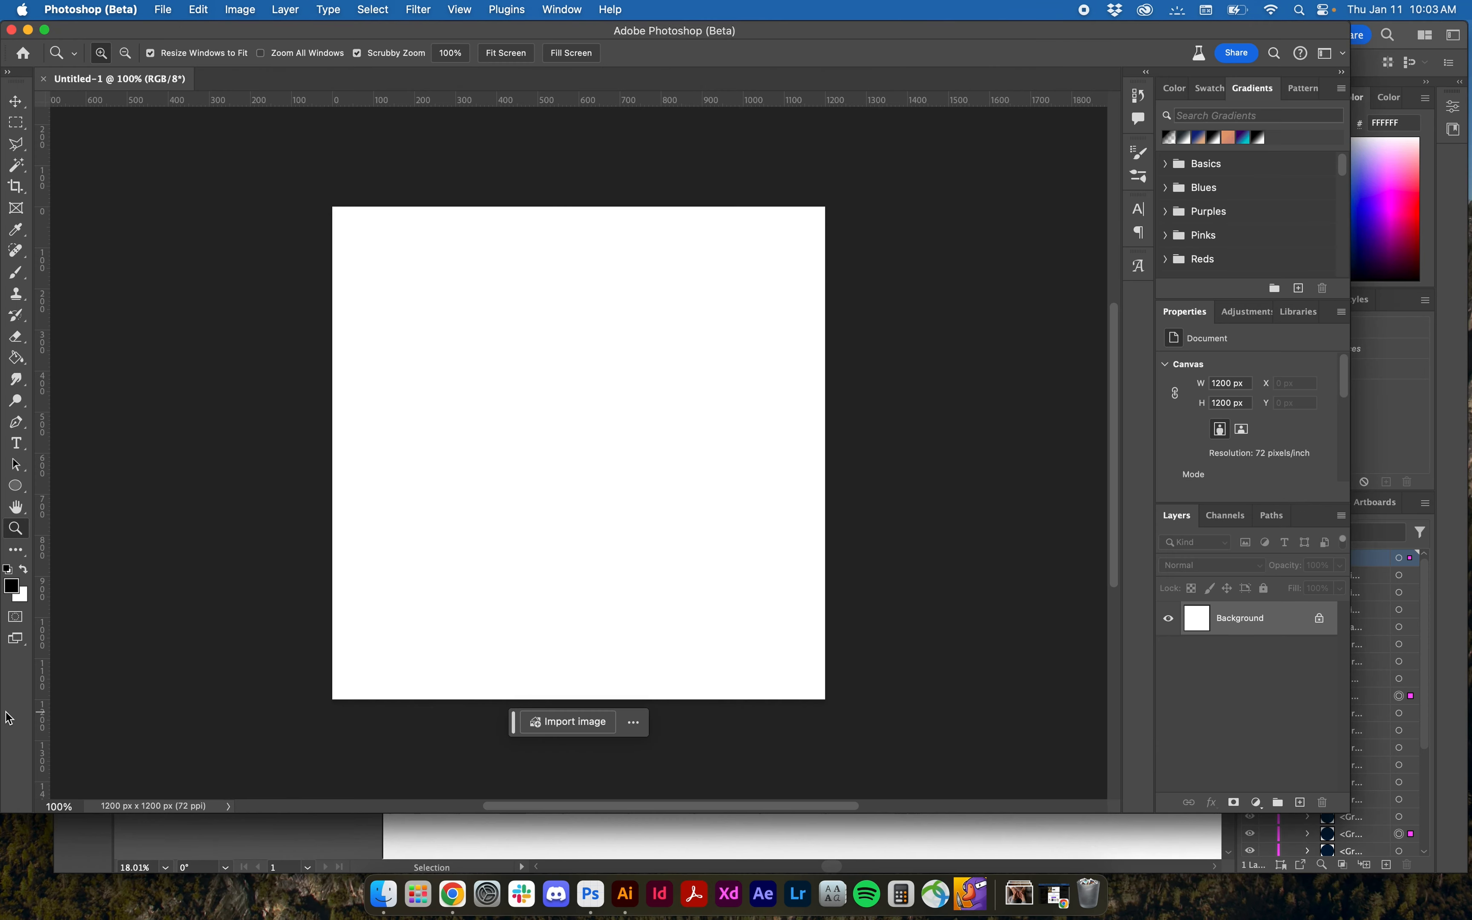
{"action": "key", "text": "cmd+v"}
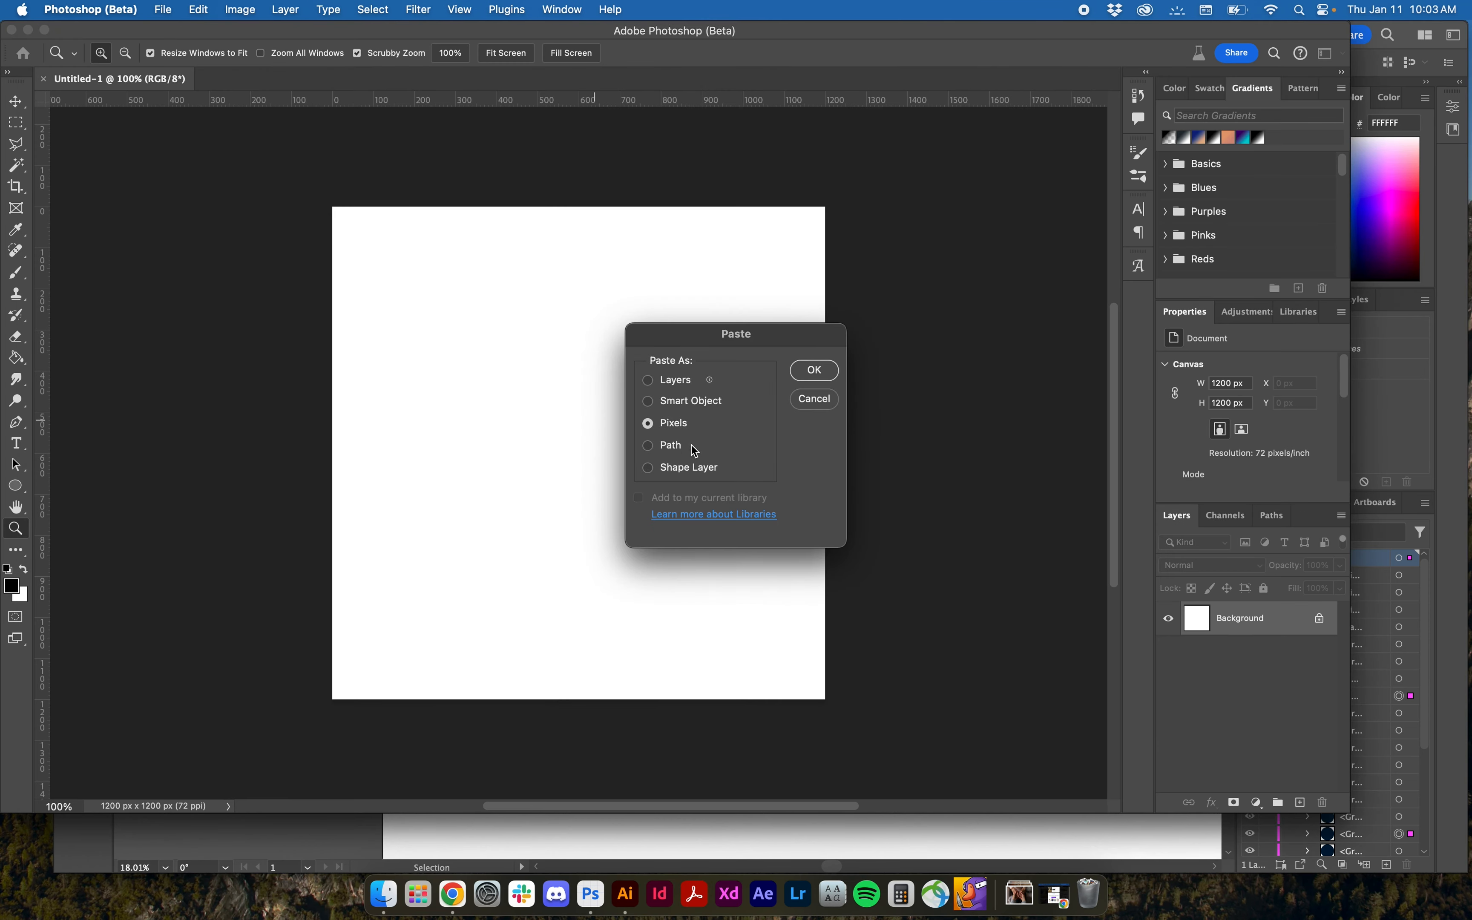
{"action": "left_click", "coordinate": [689, 399]}
{"action": "left_click", "coordinate": [679, 425]}
{"action": "left_click", "coordinate": [819, 372]}
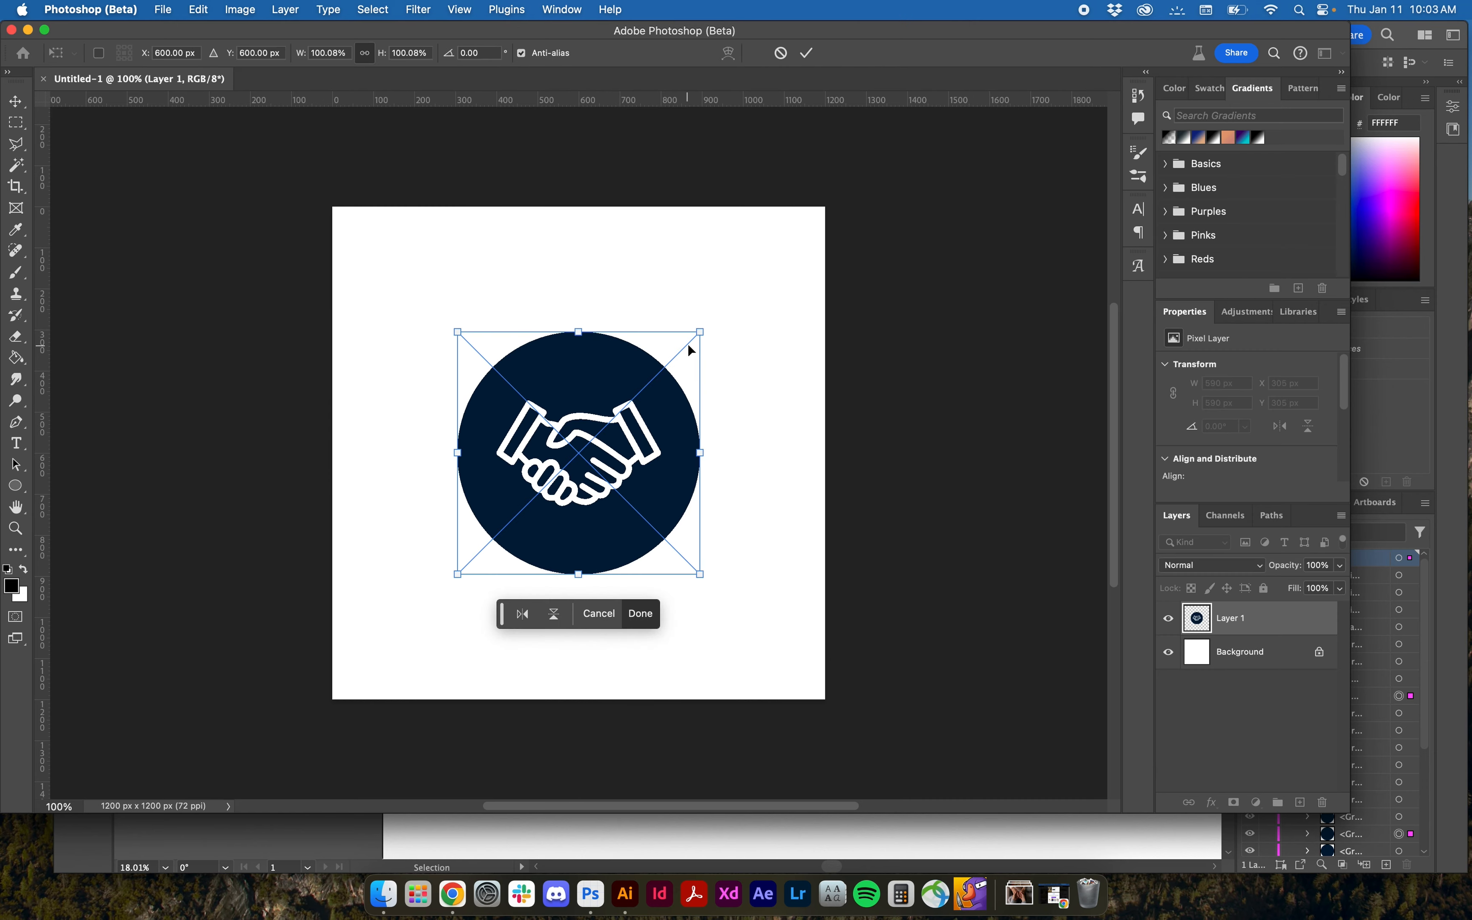
- Scale the pasted handshake icon proportionally about its center to about 1196 px square so it nearly fills the canvas
{"action": "left_click_drag", "start_coordinate": [701, 332], "coordinate": [820, 202]}
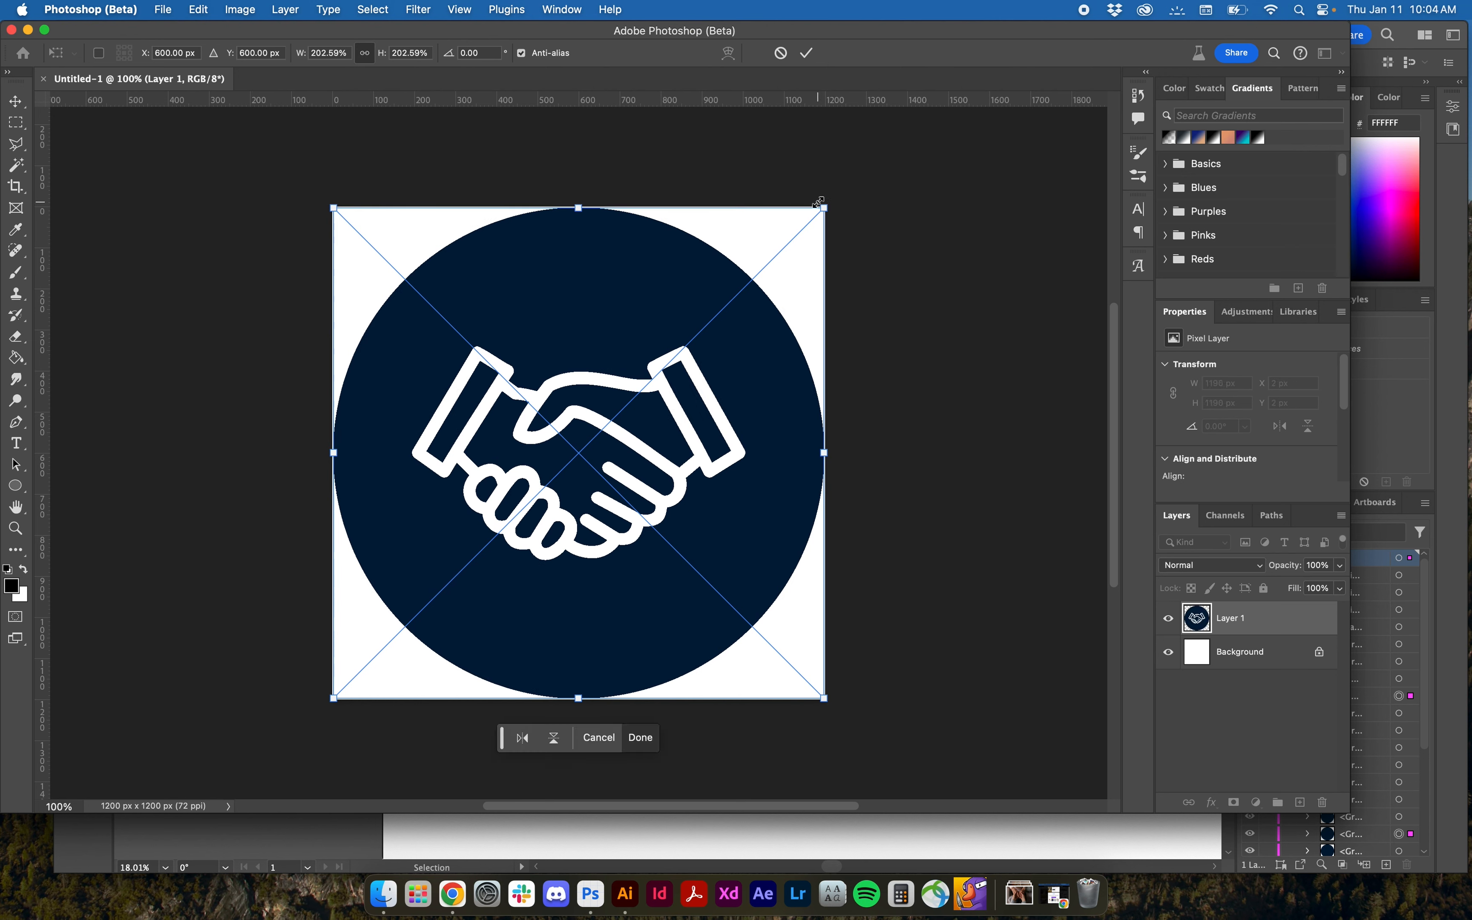
{"action": "key", "text": "Return"}
{"action": "key", "text": "z"}
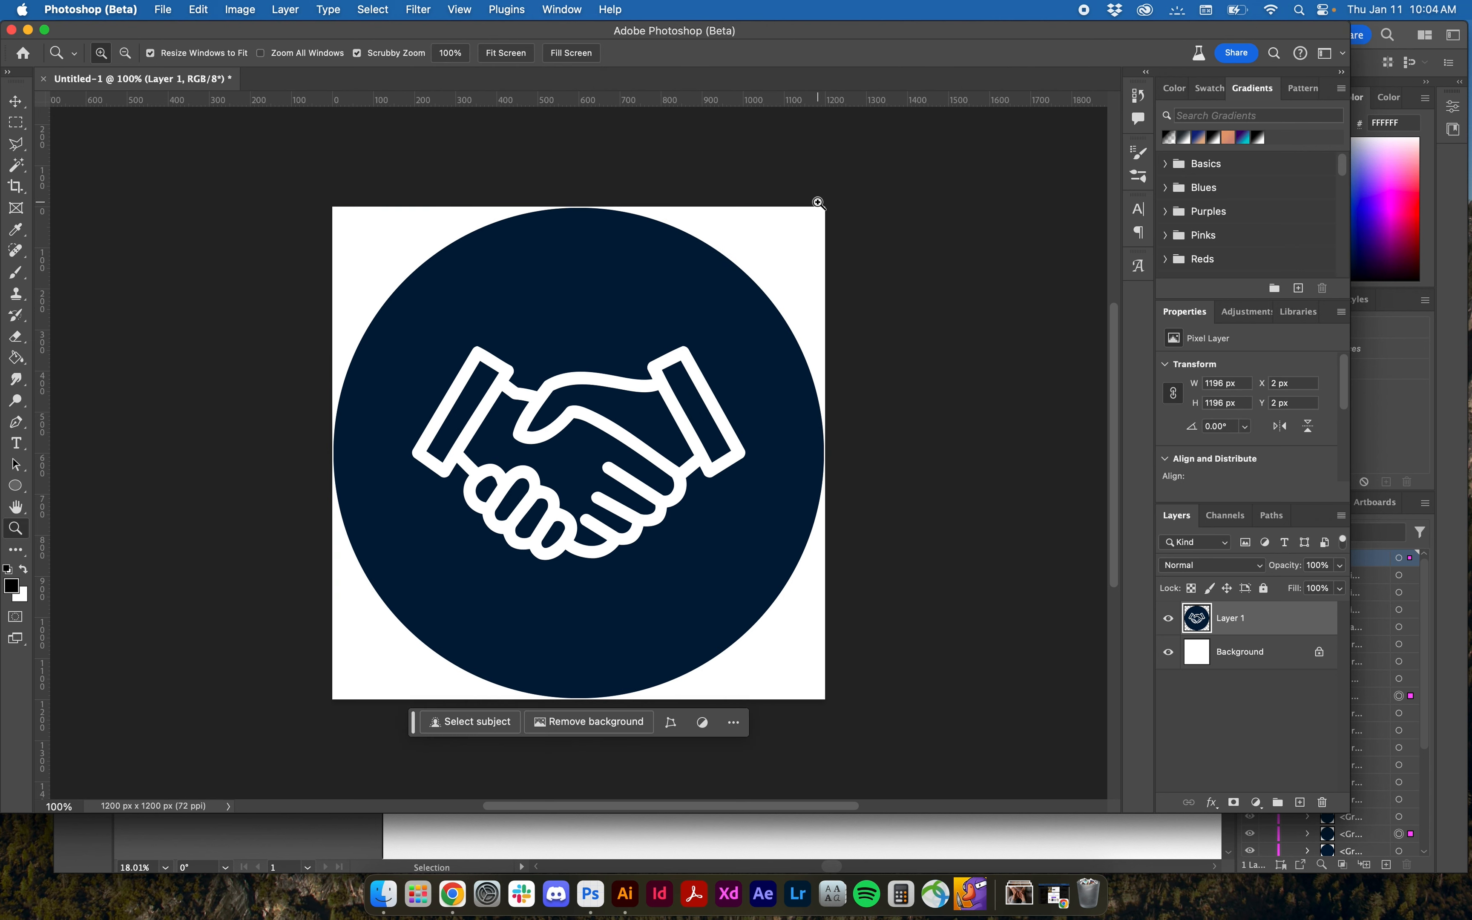
- Unlock and delete the white background layer, then inspect the transparent area around the circle's edge
{"action": "left_click", "coordinate": [1321, 659]}
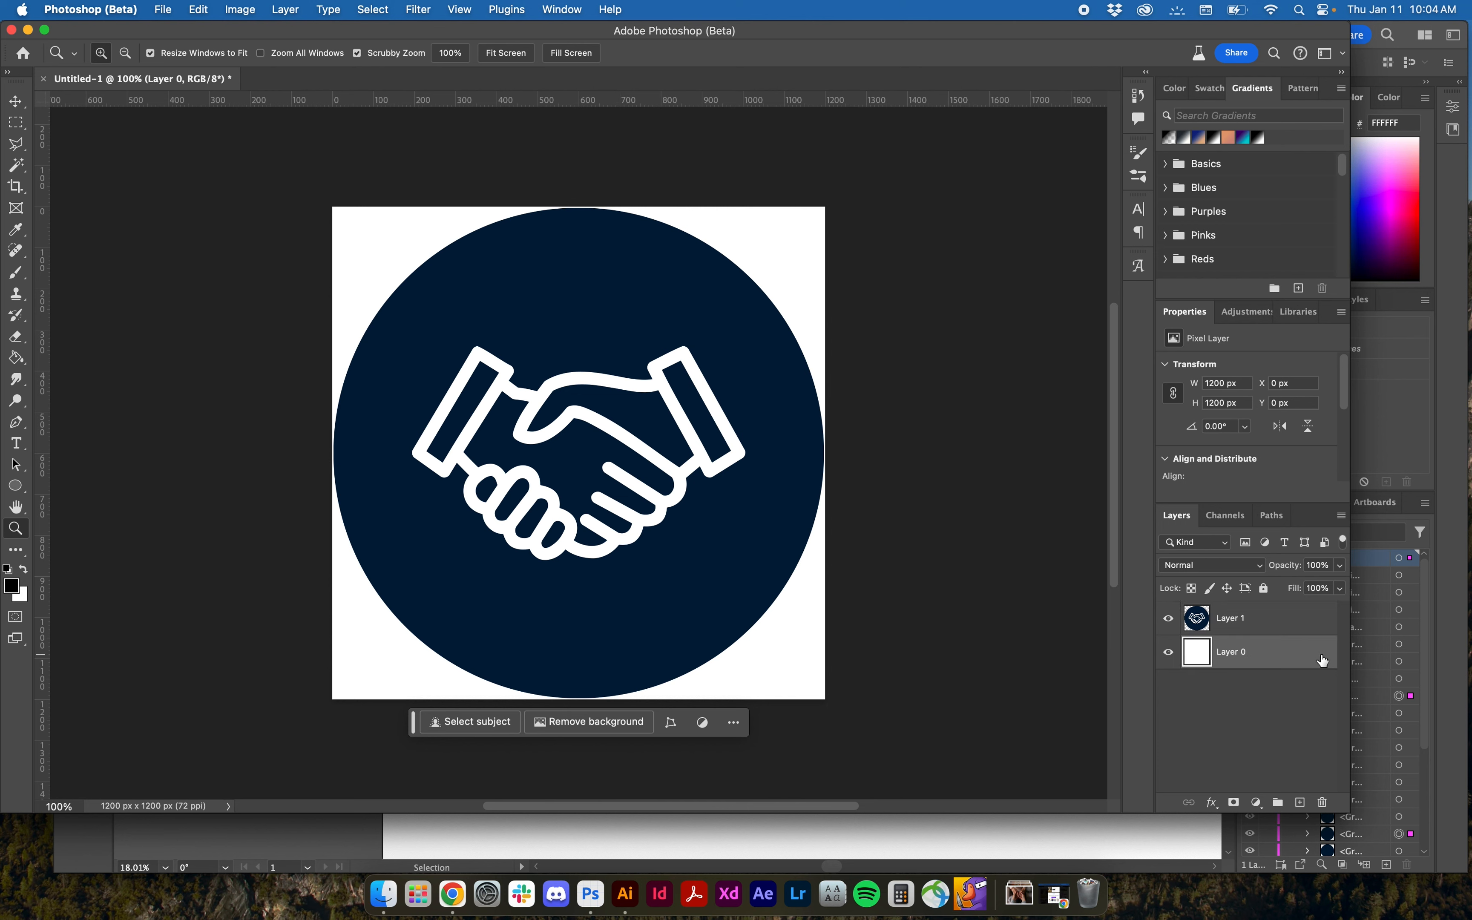
{"action": "left_click", "coordinate": [1323, 804]}
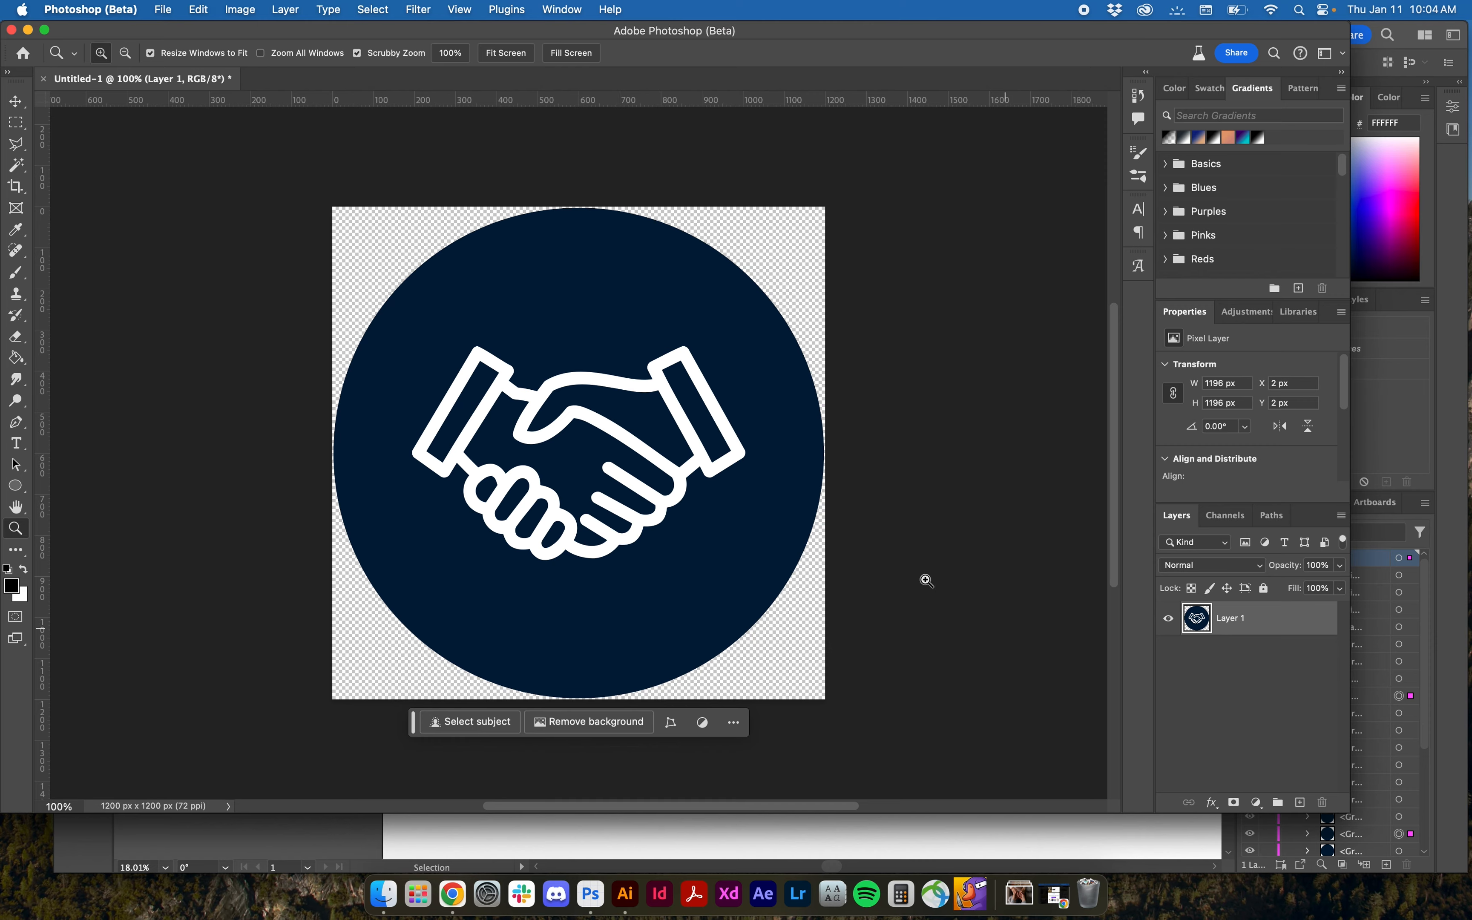
{"action": "left_click_drag", "start_coordinate": [592, 335], "coordinate": [876, 276]}
{"action": "left_click_drag", "start_coordinate": [842, 336], "coordinate": [479, 583]}
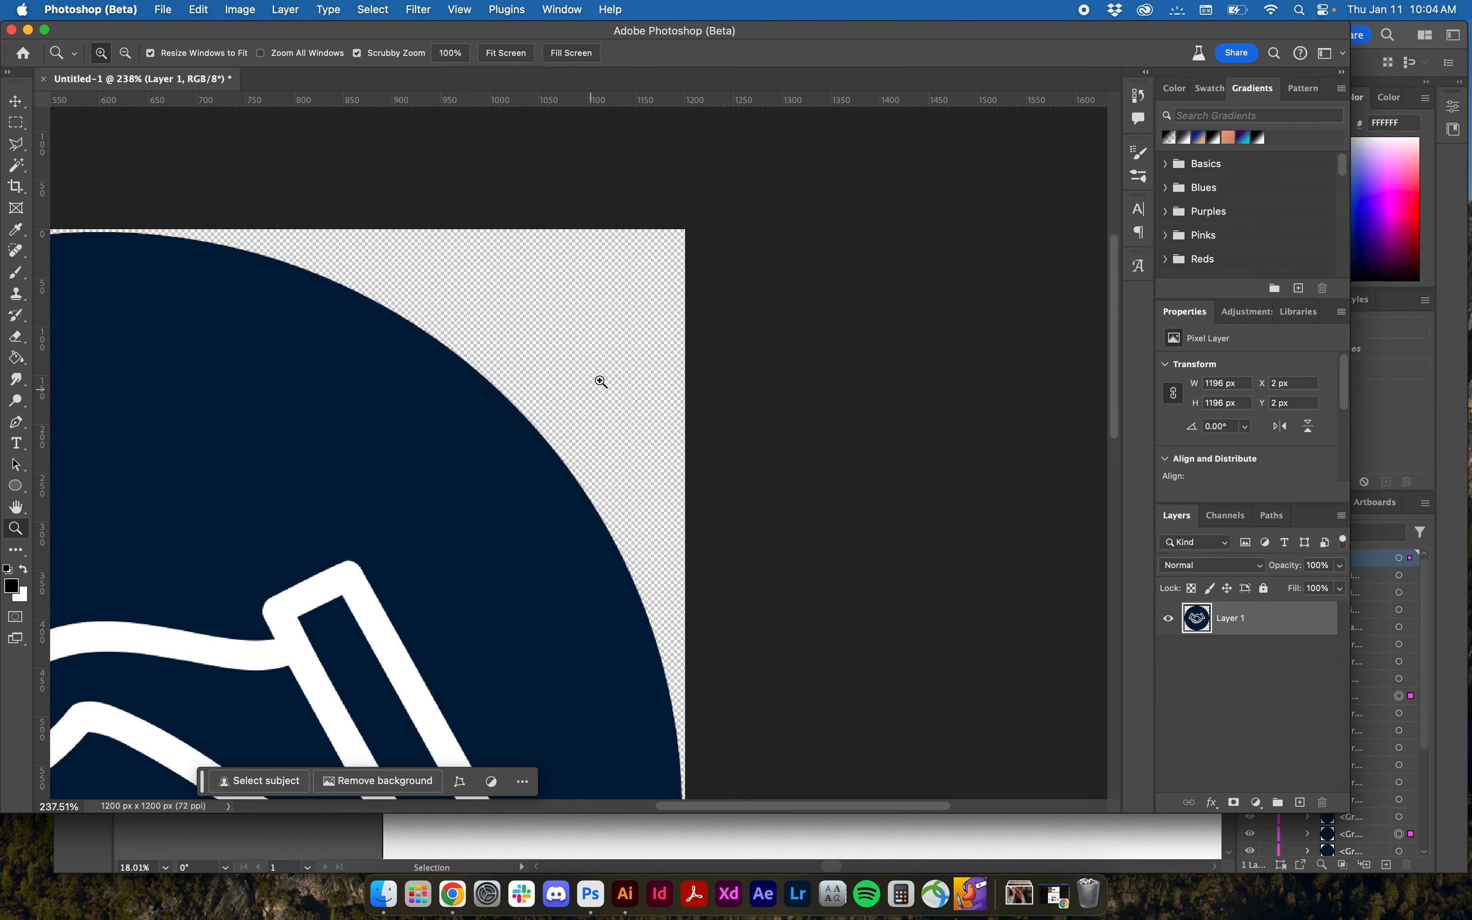
{"action": "left_click_drag", "start_coordinate": [595, 385], "coordinate": [595, 385]}
{"action": "key", "text": "super+0"}
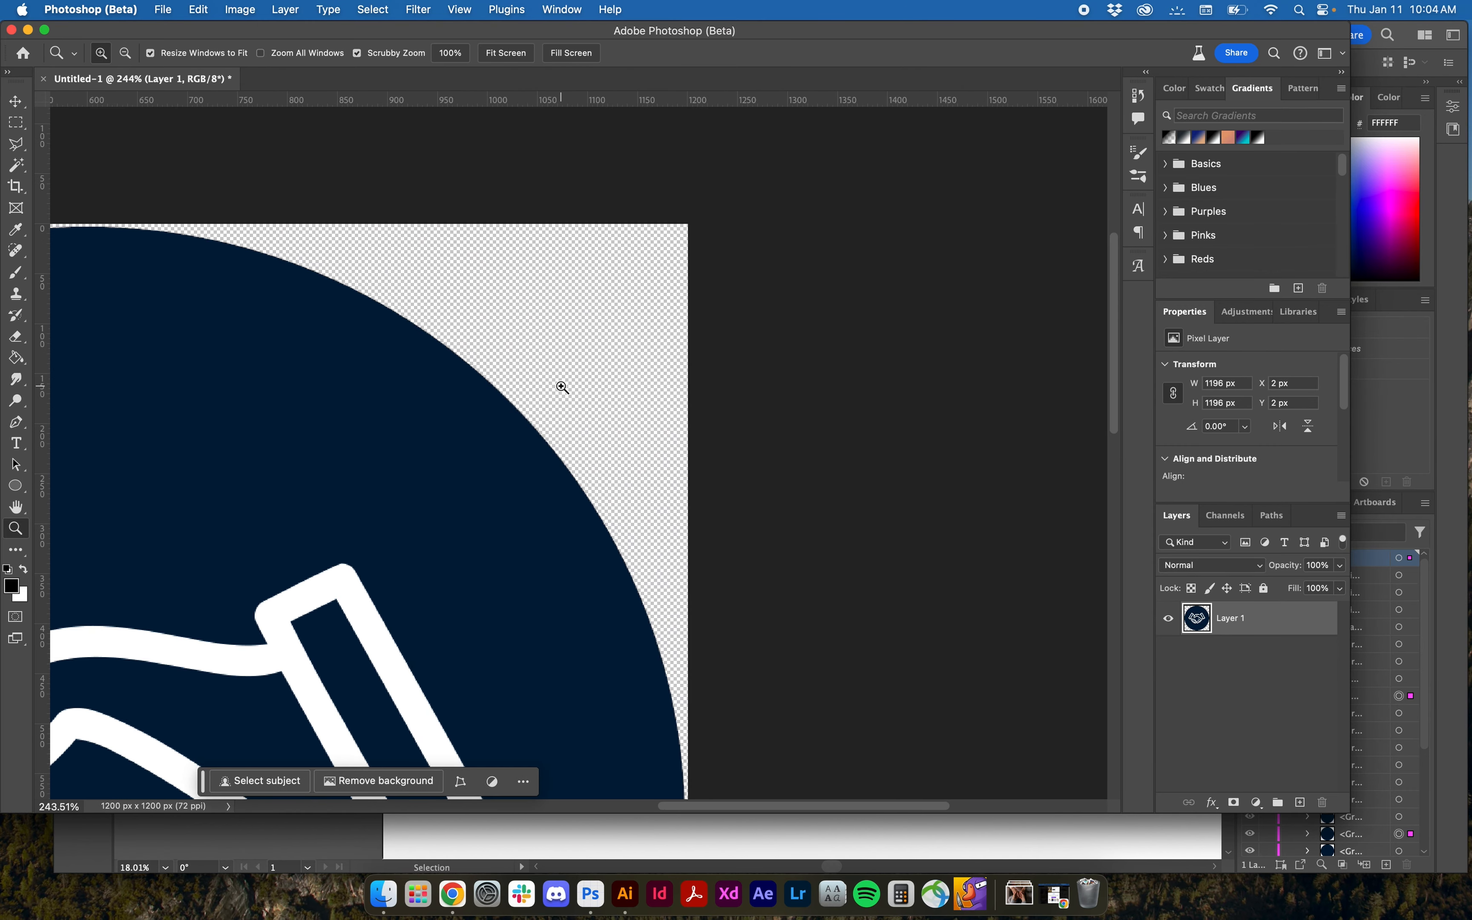
{"action": "left_click_drag", "start_coordinate": [806, 300], "coordinate": [750, 317]}
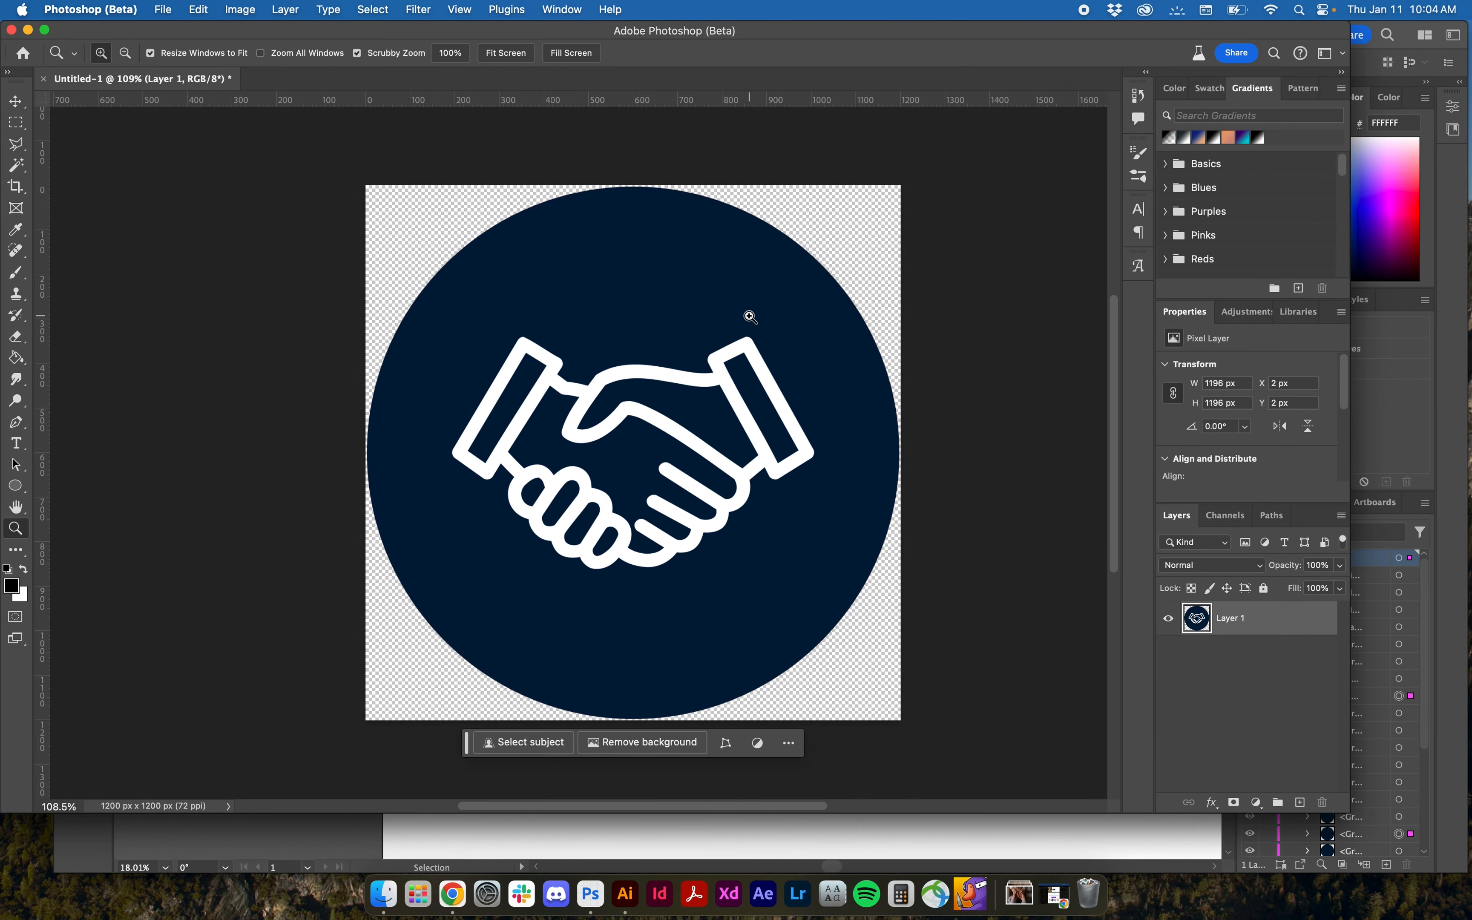
- Set up a Save for Web export of the icon as PNG-24, comparing transparency off and on and leaving it enabled
{"action": "key", "text": "super+alt+shift+s"}
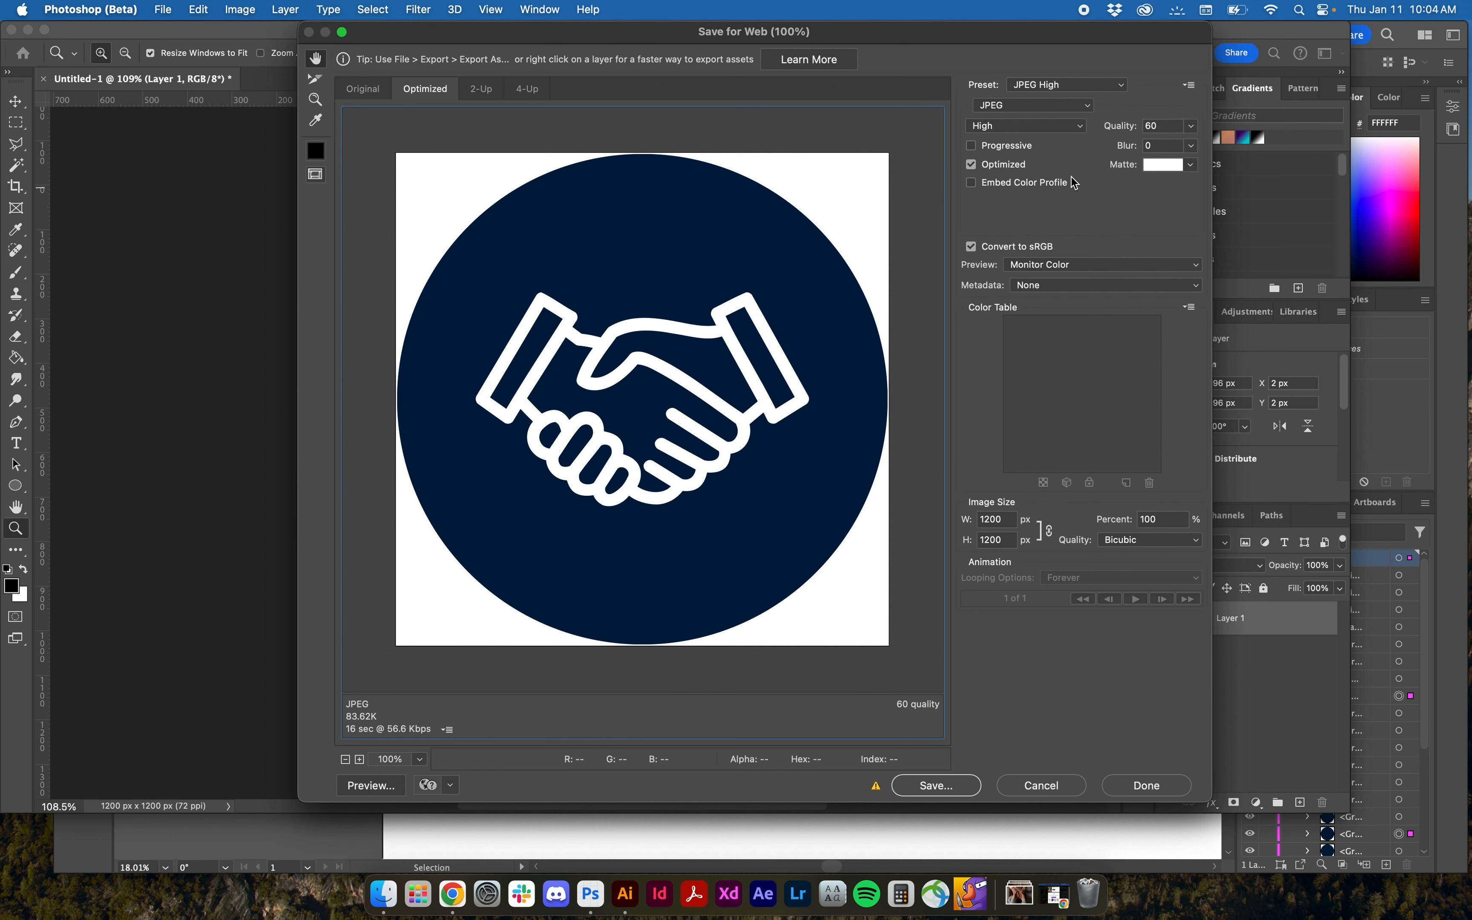
{"action": "left_click", "coordinate": [1059, 105]}
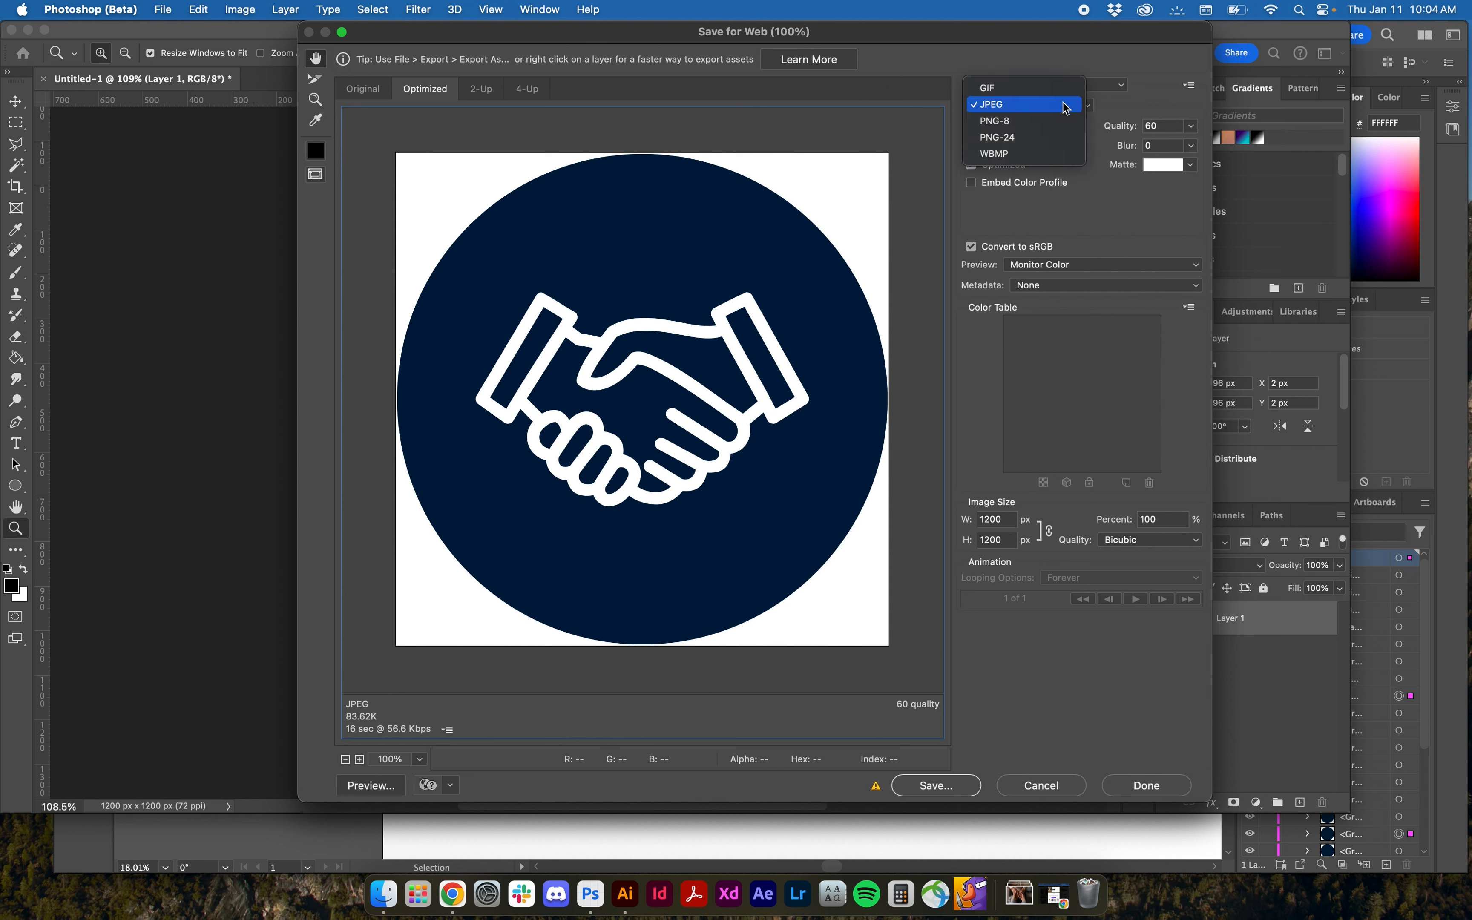
{"action": "left_click", "coordinate": [1056, 136]}
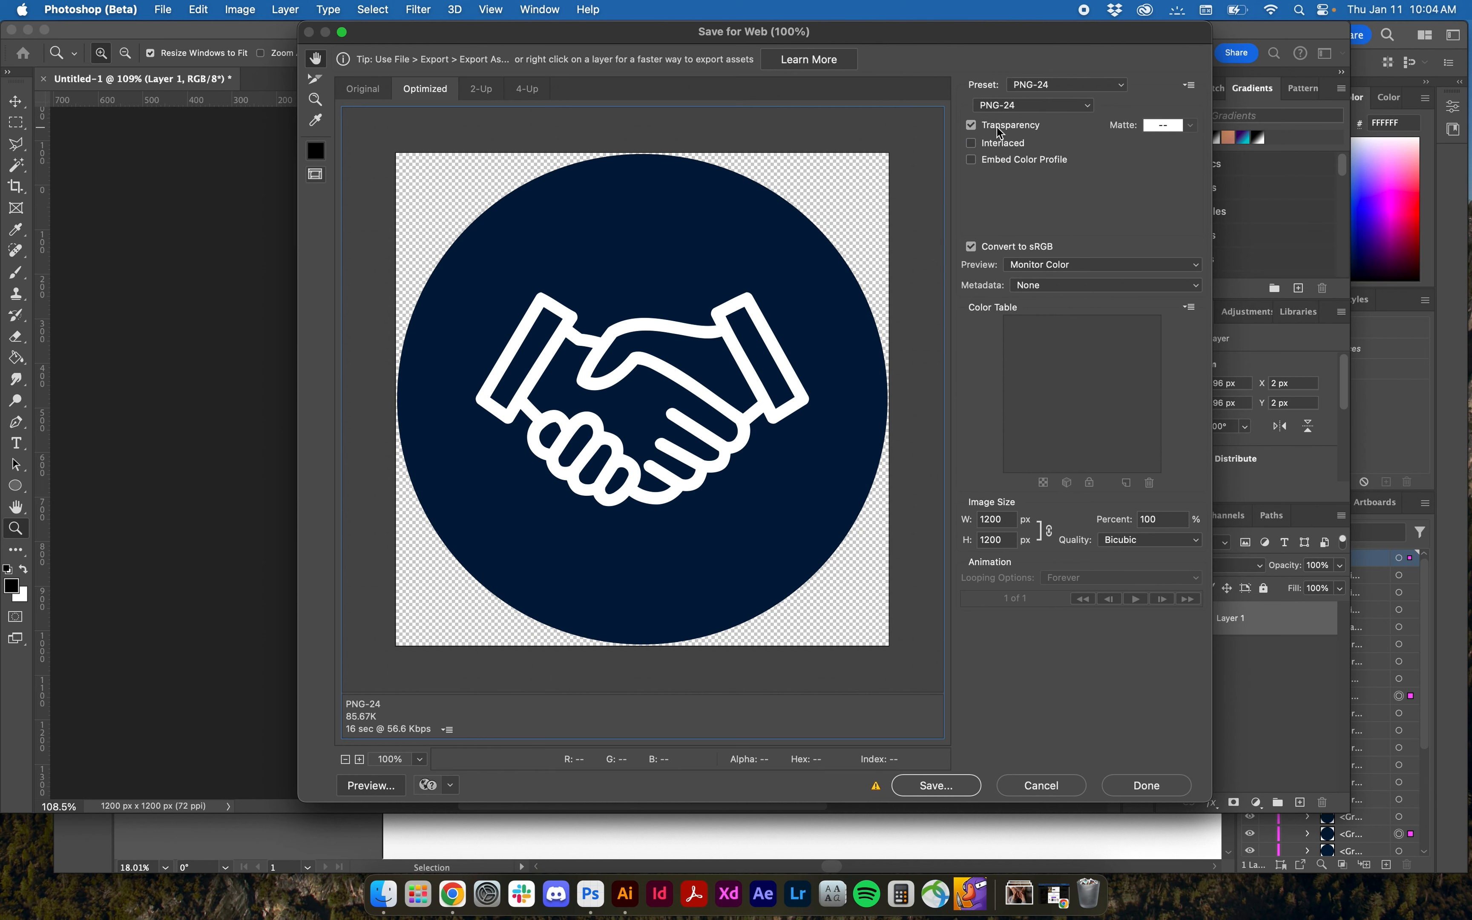
{"action": "left_click", "coordinate": [1022, 134]}
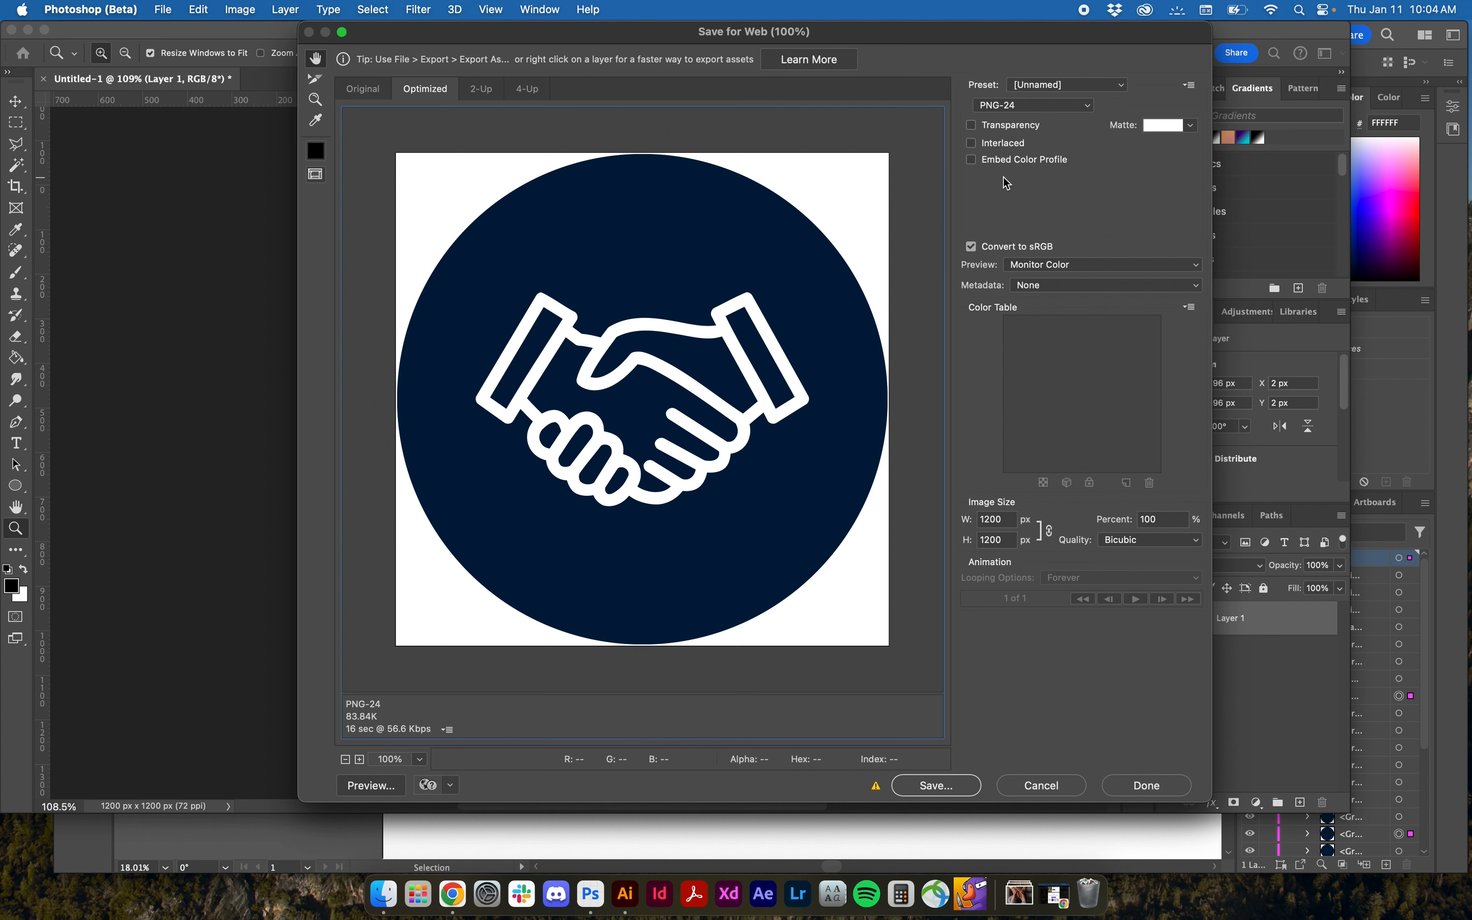
{"action": "left_click", "coordinate": [1033, 126]}
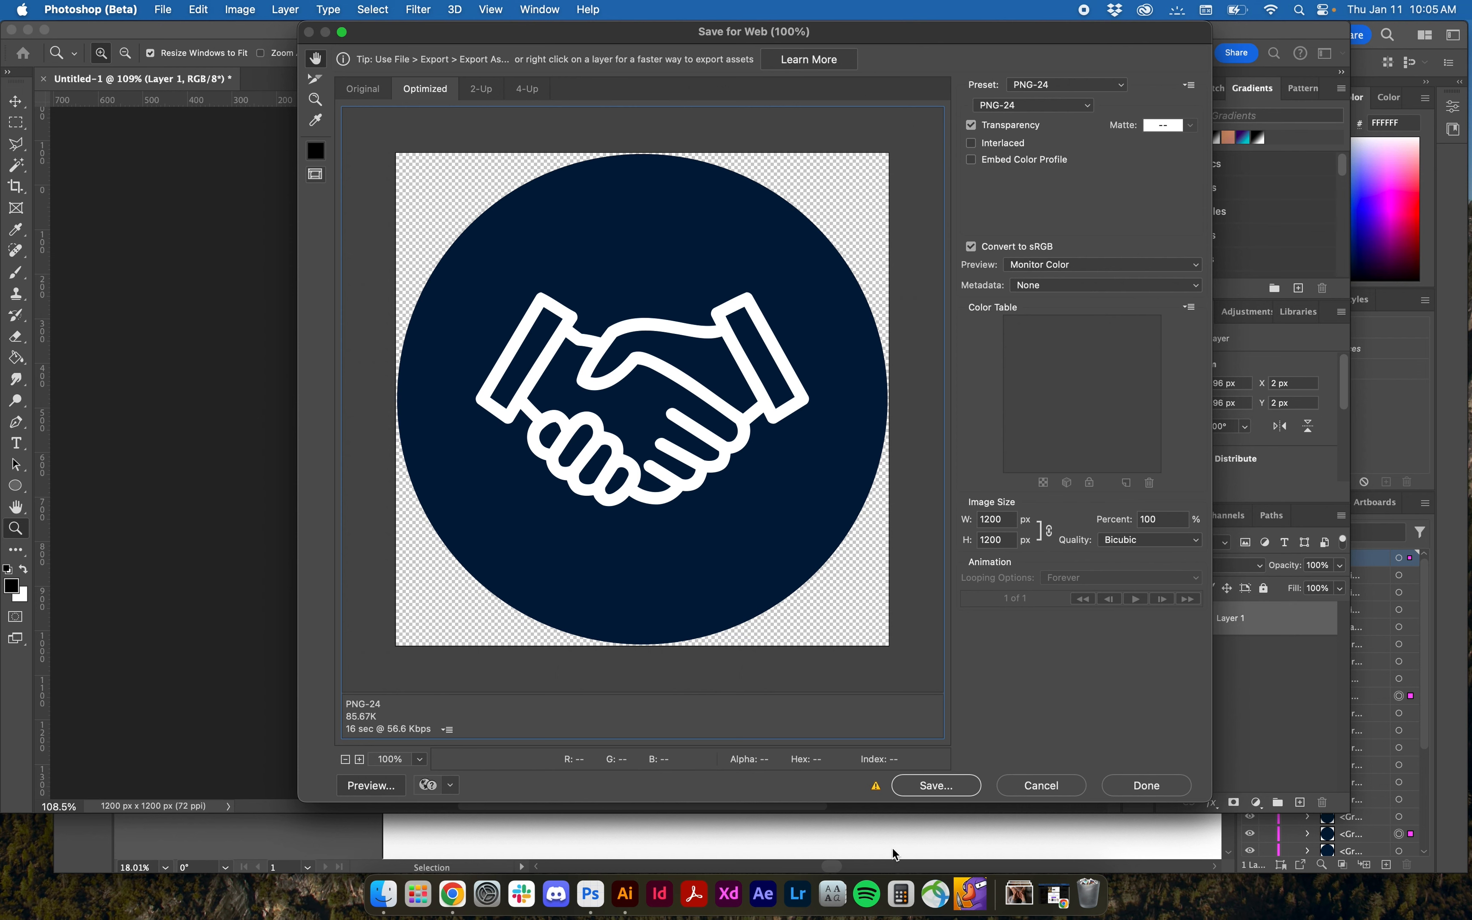
- Save the transparent PNG to the Desktop as handshake-blue-circle-icon.png
{"action": "left_click", "coordinate": [940, 791]}
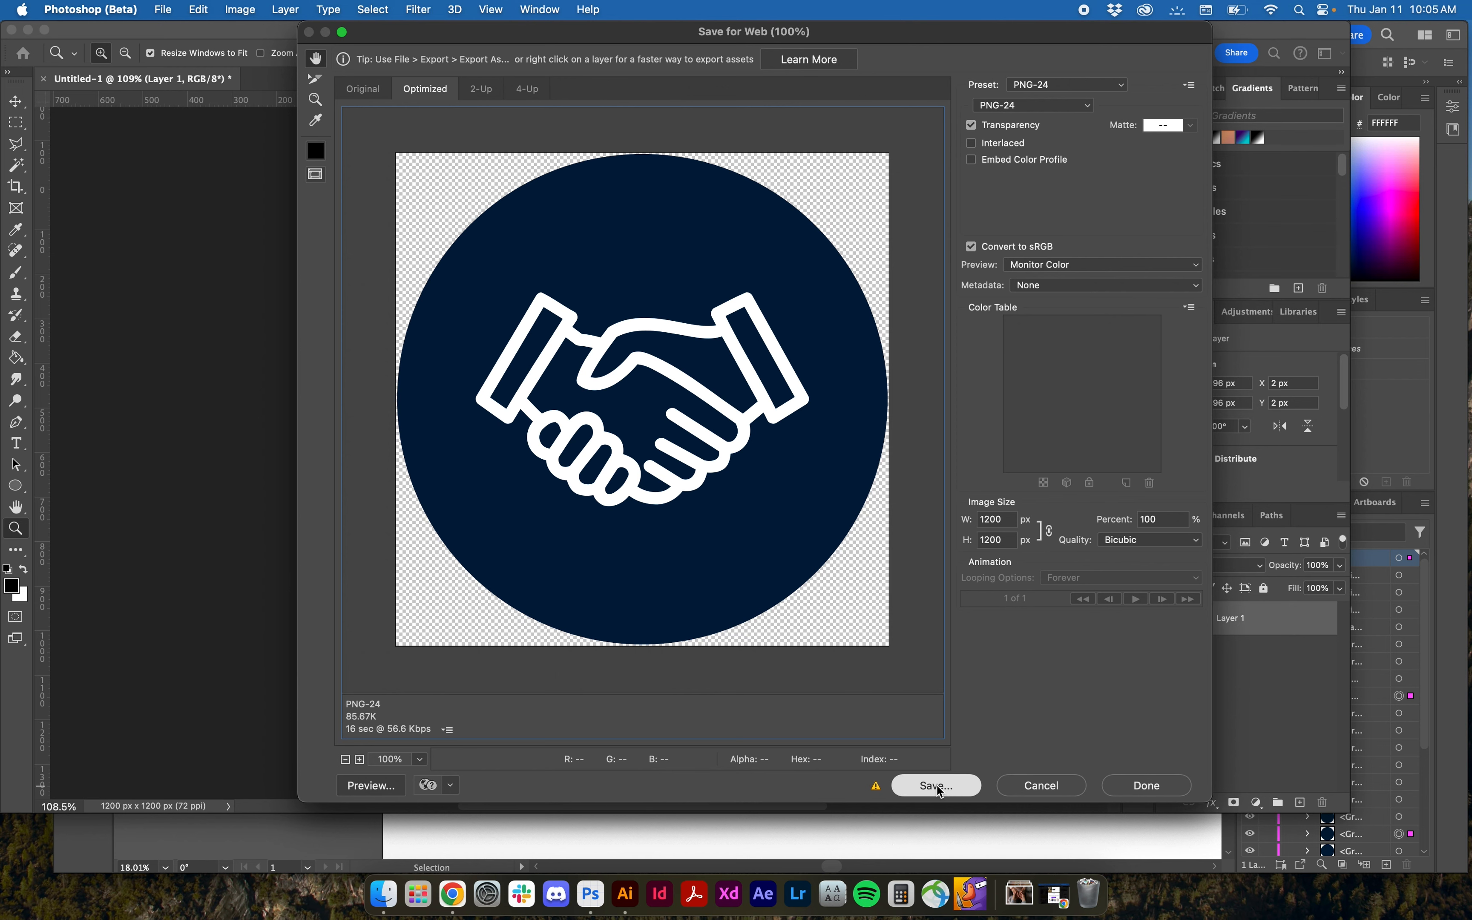
{"action": "type", "text": "handshake-"}
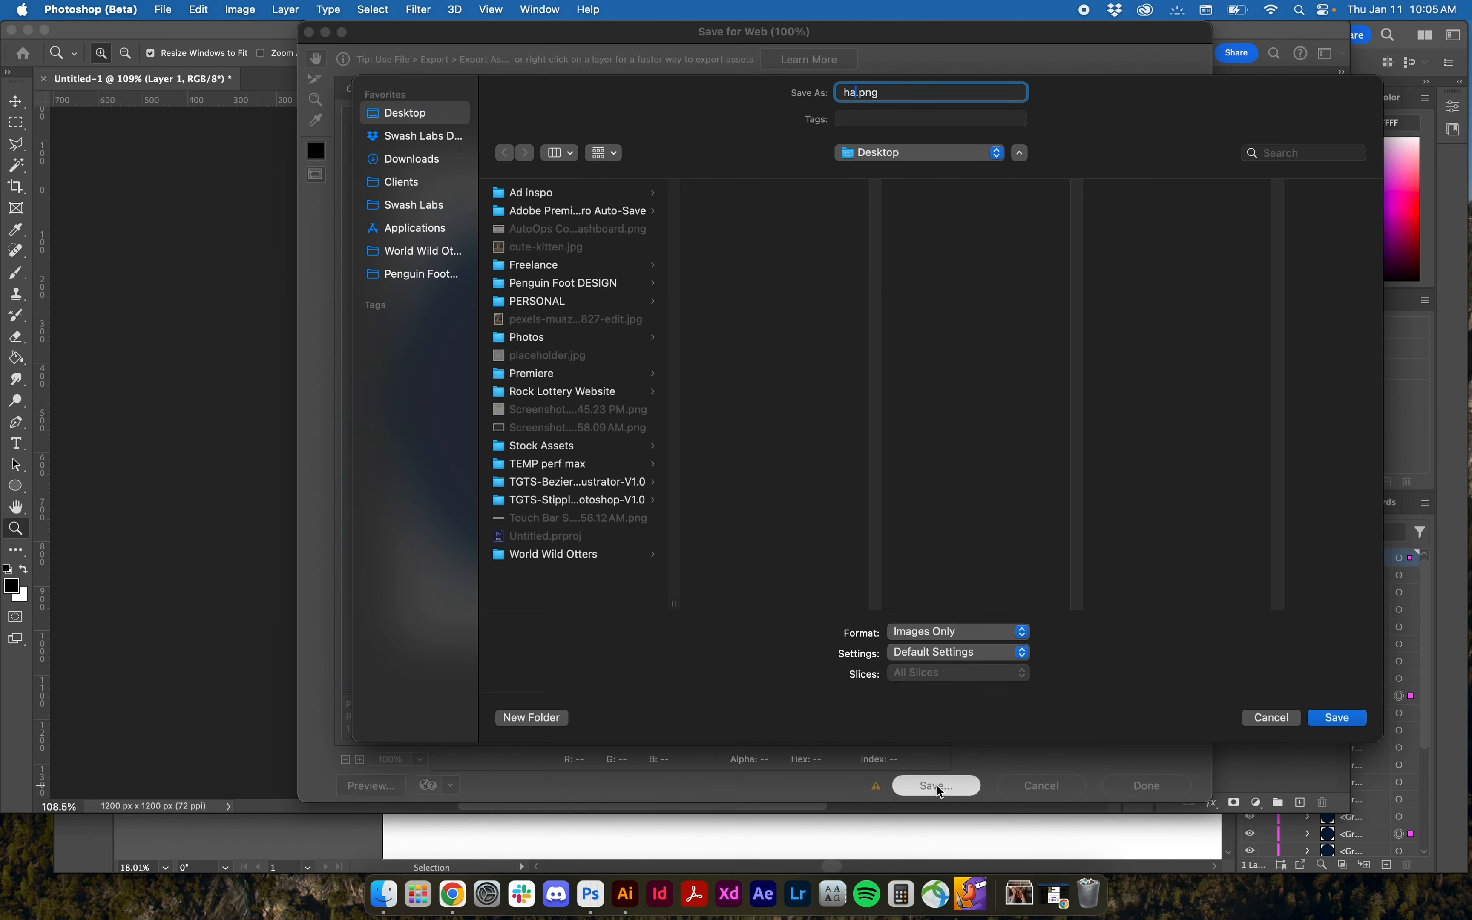
{"action": "type", "text": "blue-circle-icon"}
{"action": "key", "text": "Return"}
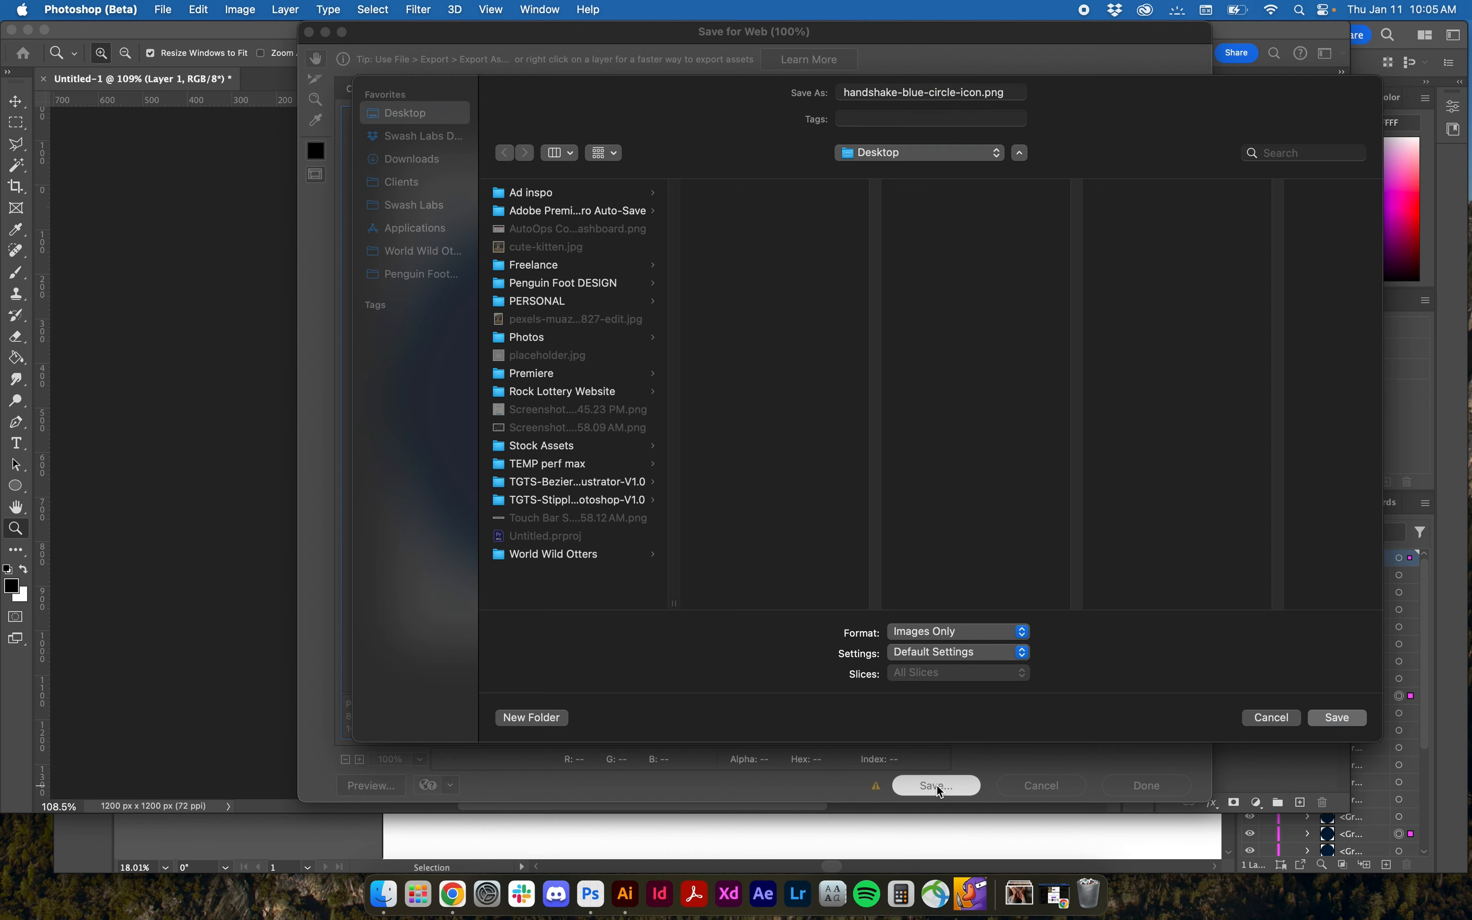